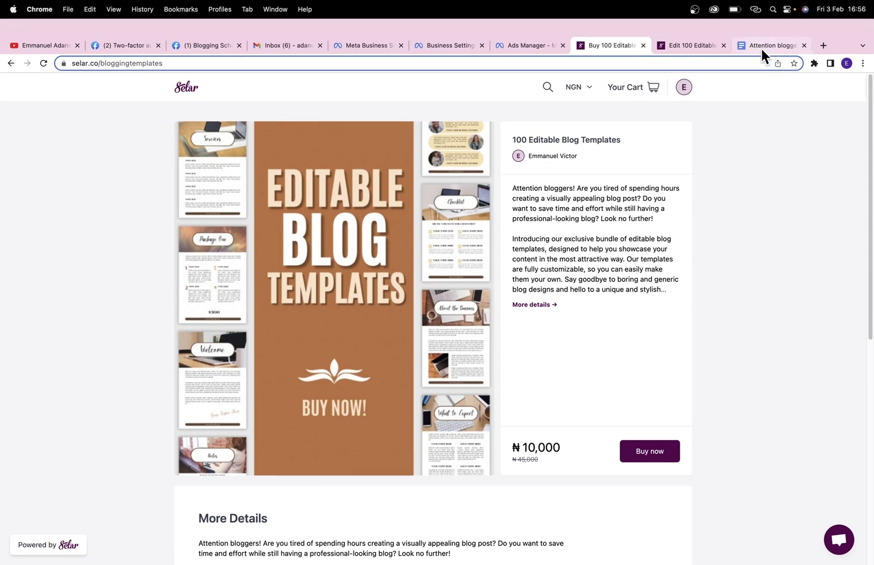
click(764, 51)
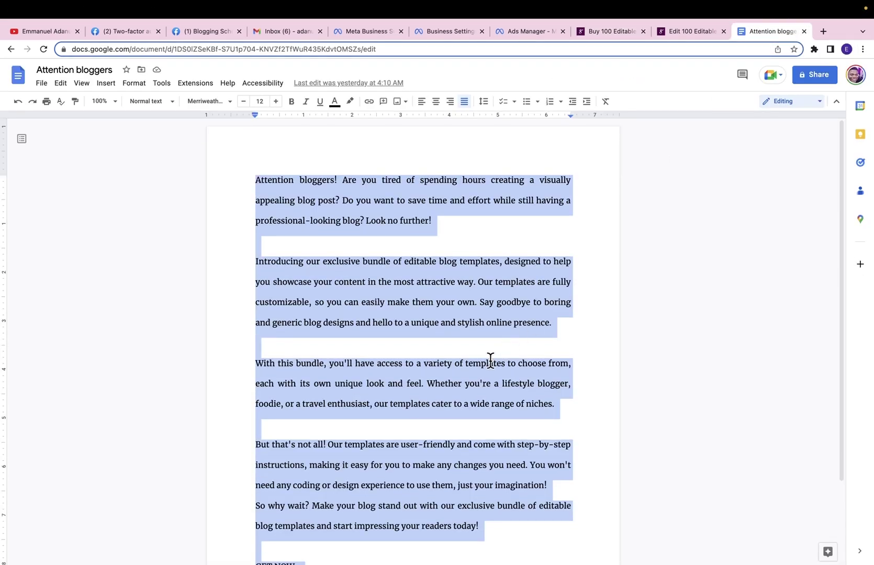
click(379, 556)
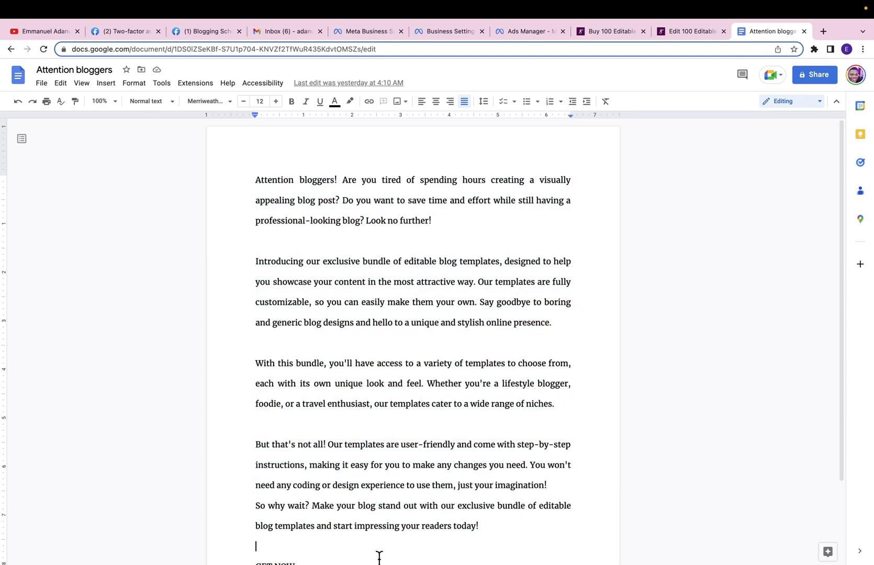
key(Down)
key(Down)
click(324, 532)
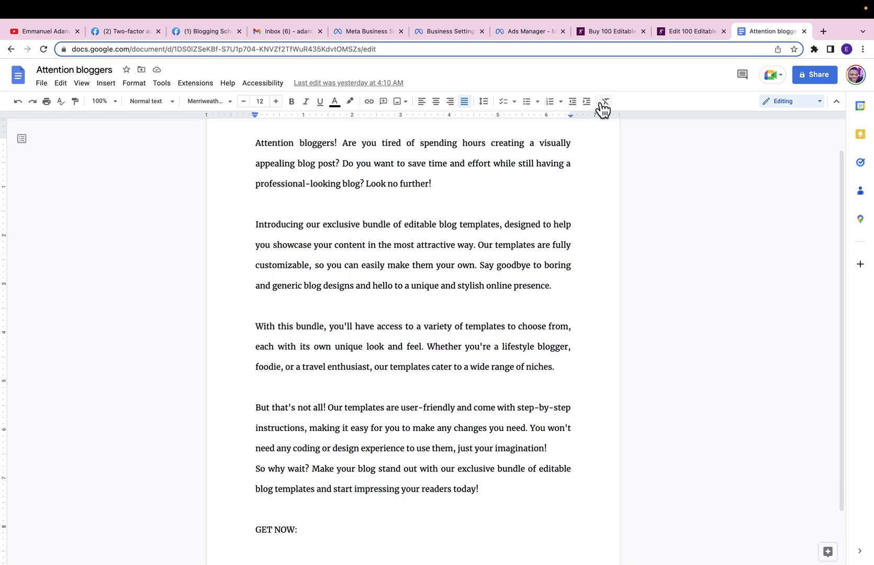
click(599, 29)
click(153, 49)
key(super+c)
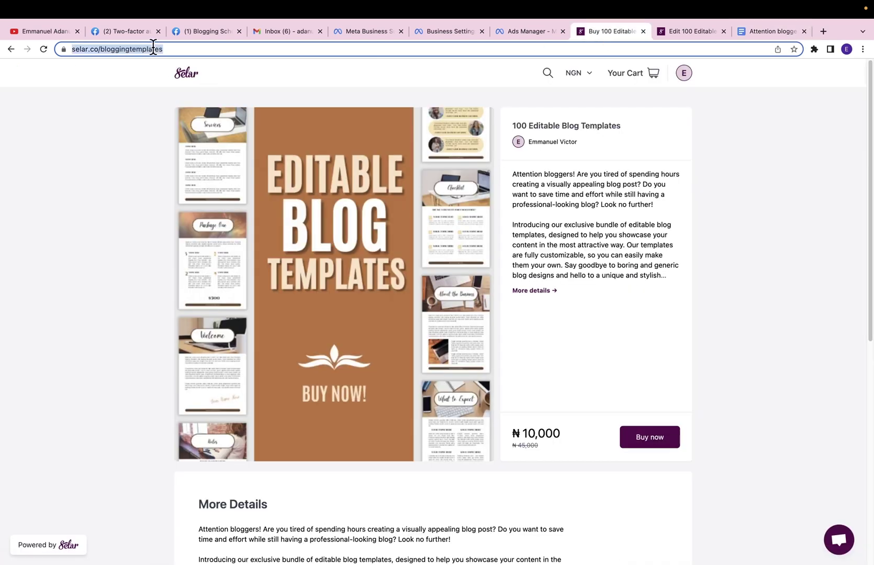
click(767, 31)
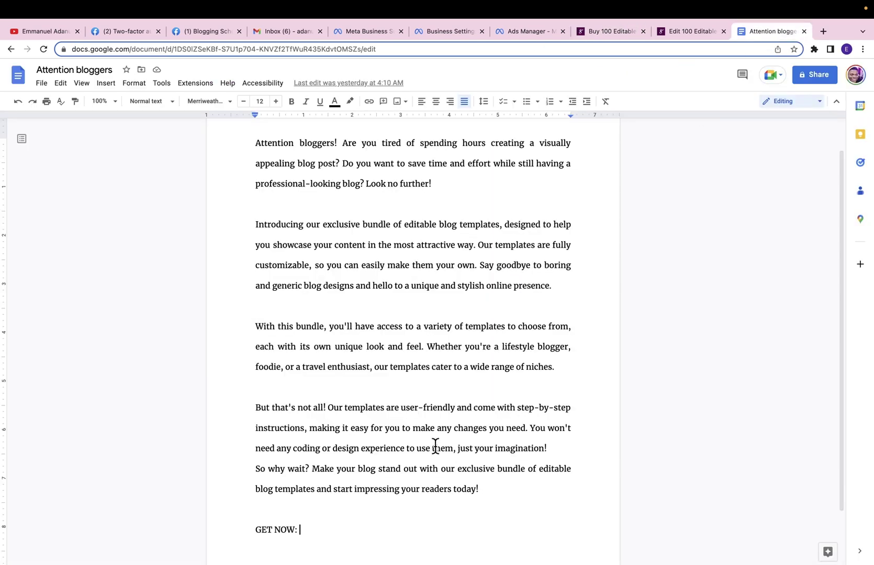
key(super+v)
key(Return)
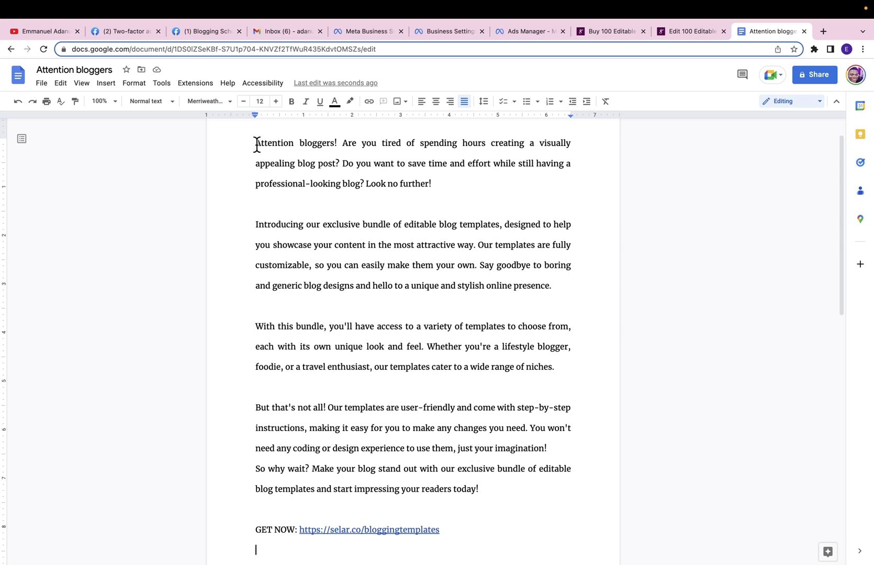
drag(255, 144, 488, 501)
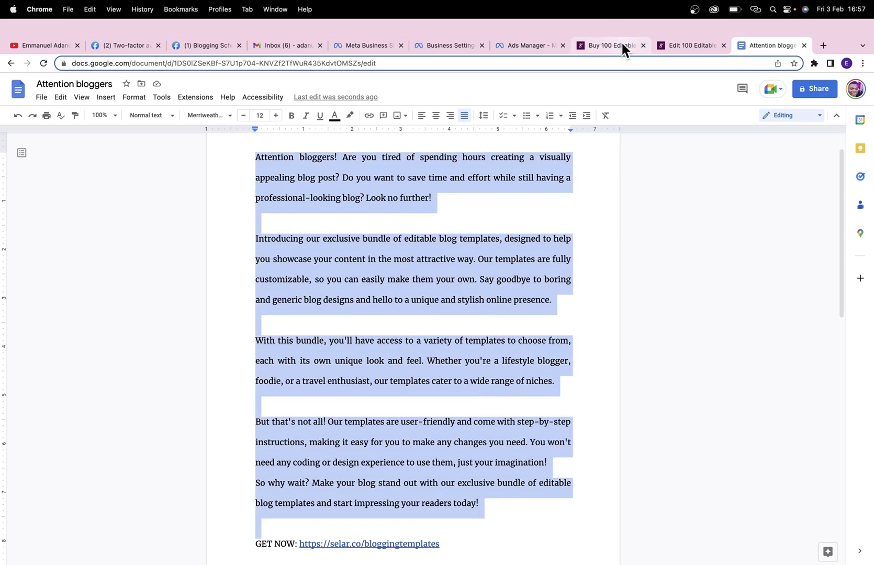
click(621, 43)
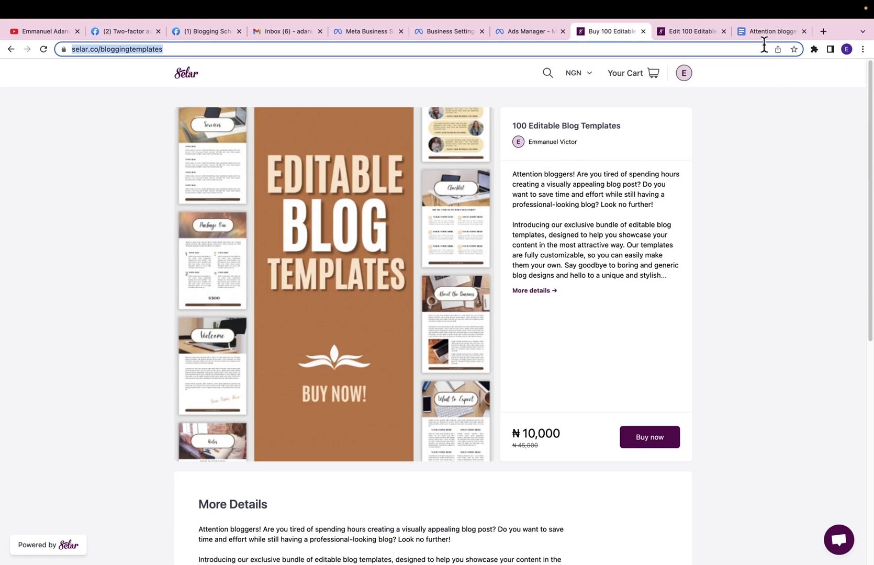
click(764, 45)
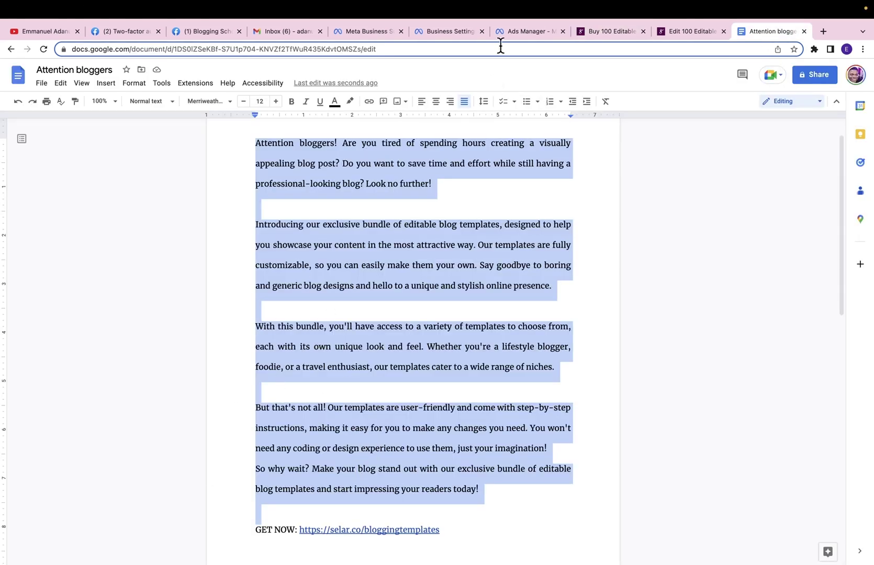
Step: Switch to Ads Manager, cancel the new Sales campaign, and open the Pixels data source in the Blogging School business settings
click(514, 34)
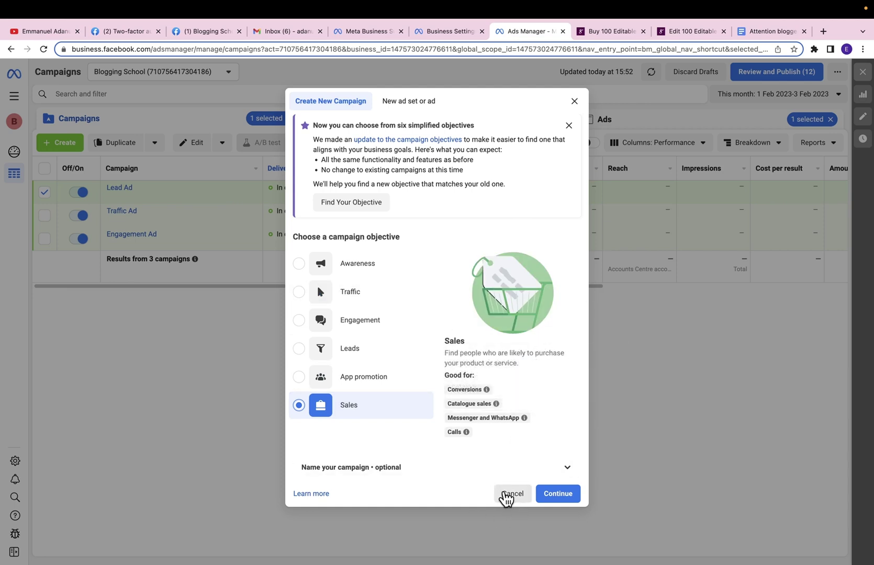
click(504, 494)
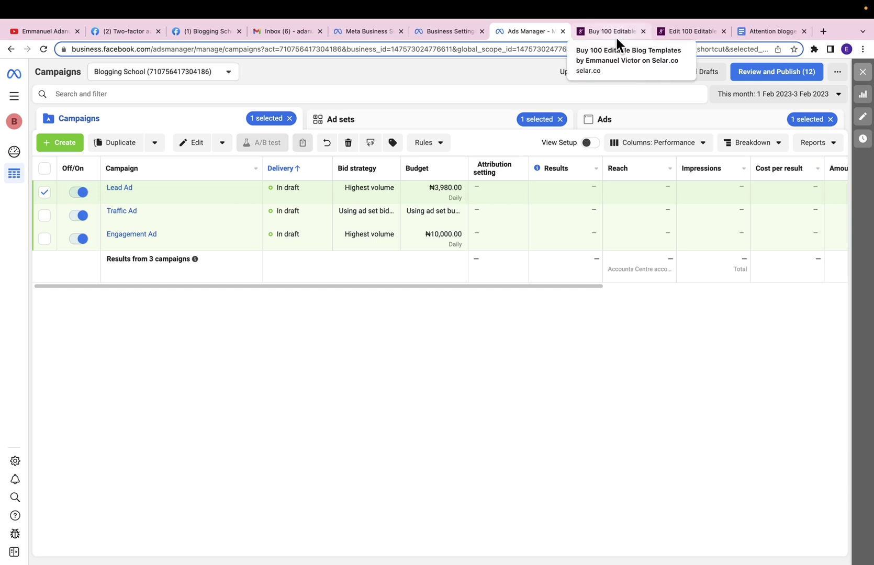
click(15, 98)
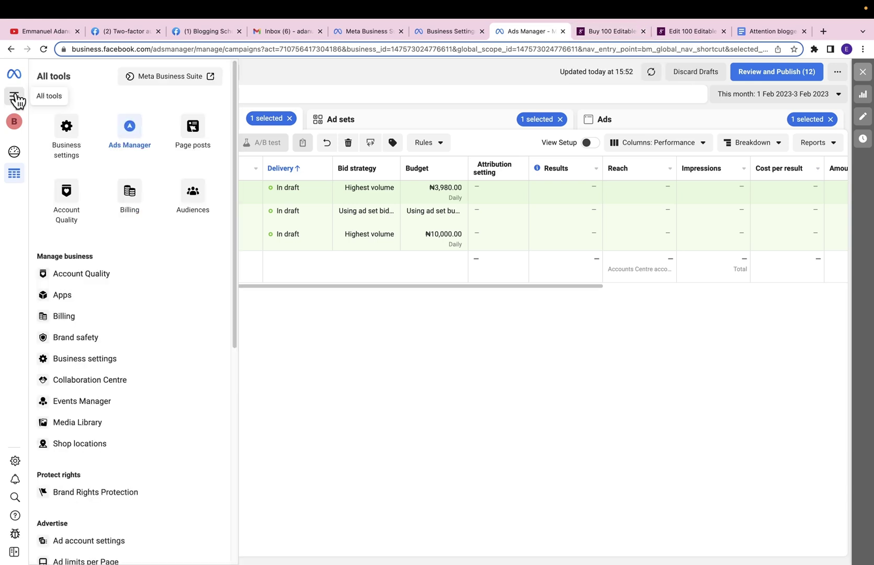
click(108, 365)
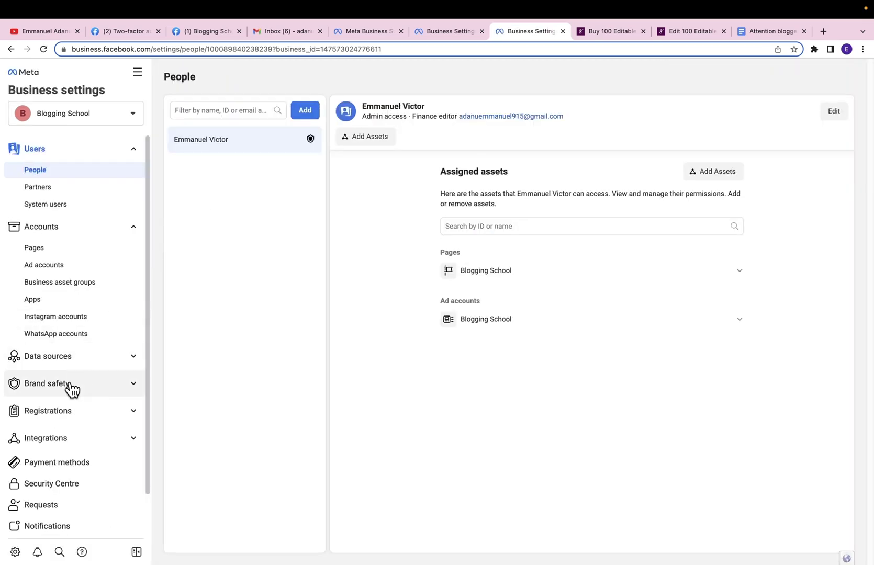
click(67, 362)
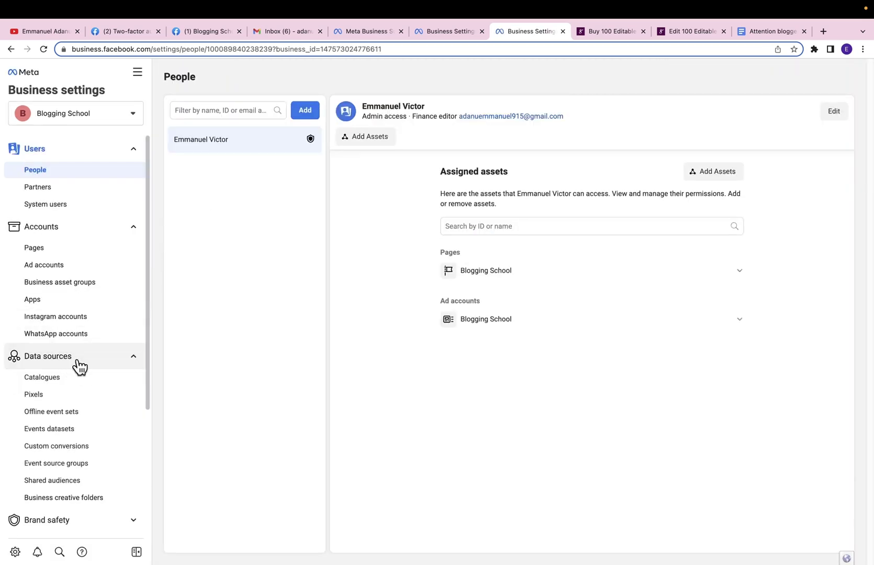
click(66, 398)
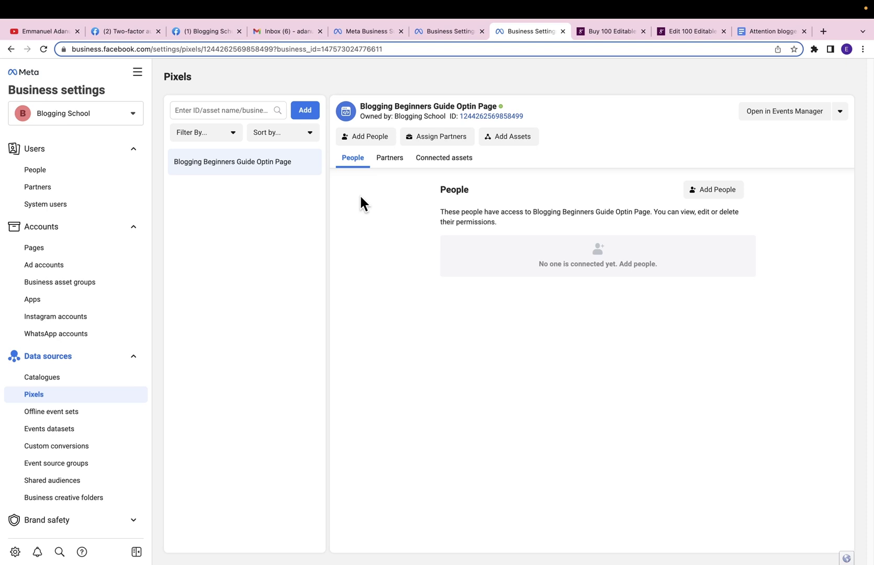
Step: Create a pixel named "Blogging School Selar" without a website URL and dismiss its setup prompt
click(305, 111)
double_click(388, 343)
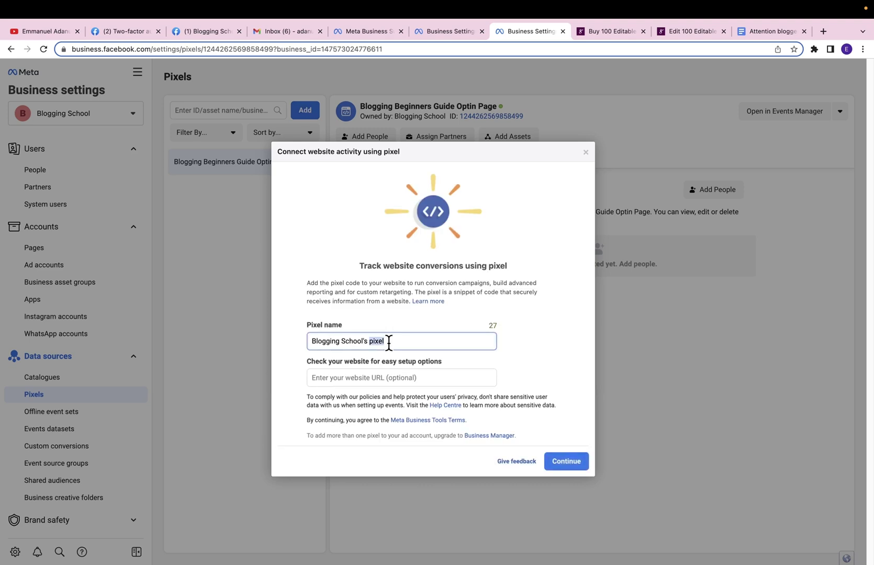
key(BackSpace)
key(BackSpace)
key(BackSpace)
key(BackSpace)
text(Selar)
click(568, 463)
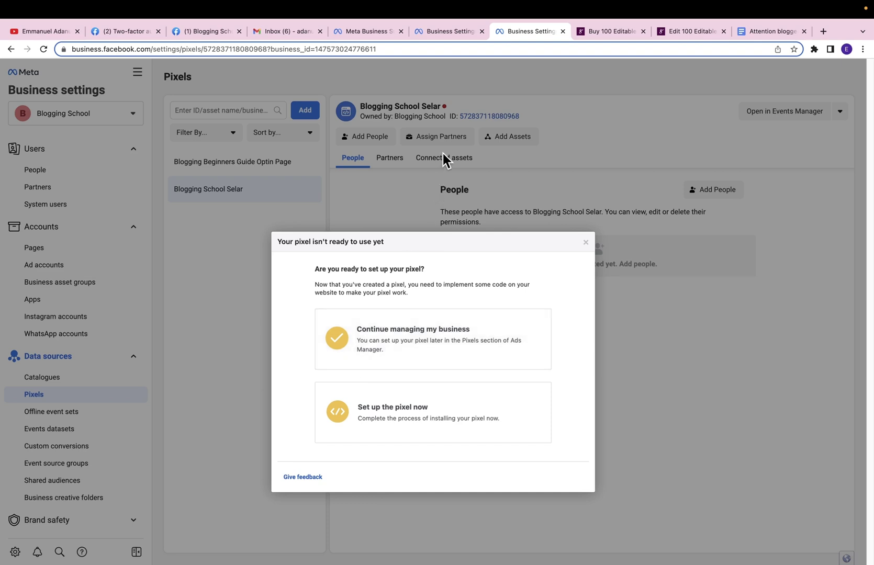
click(586, 244)
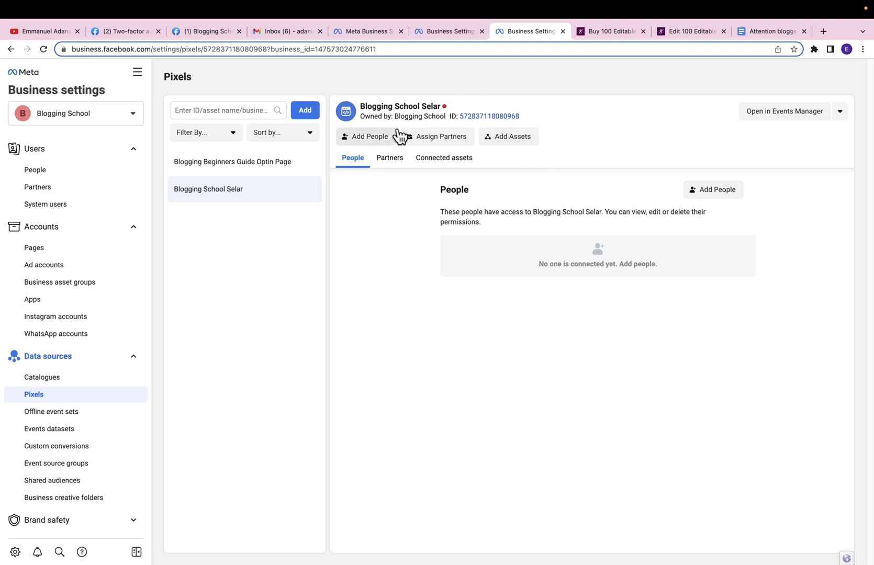
Step: Switch to Selar and save the Blogging School Selar pixel's ID in the store's Facebook Pixel integration
click(687, 46)
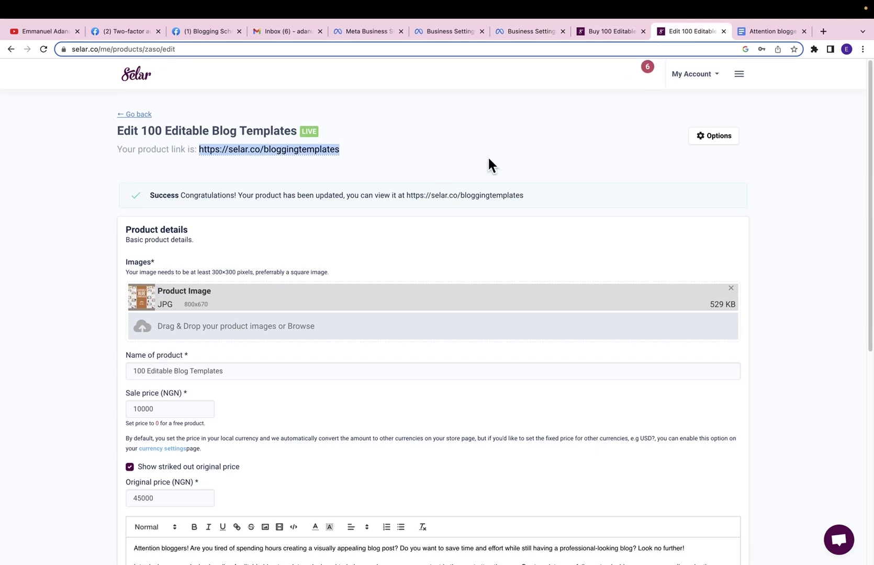
click(740, 74)
drag(127, 227, 123, 371)
click(53, 230)
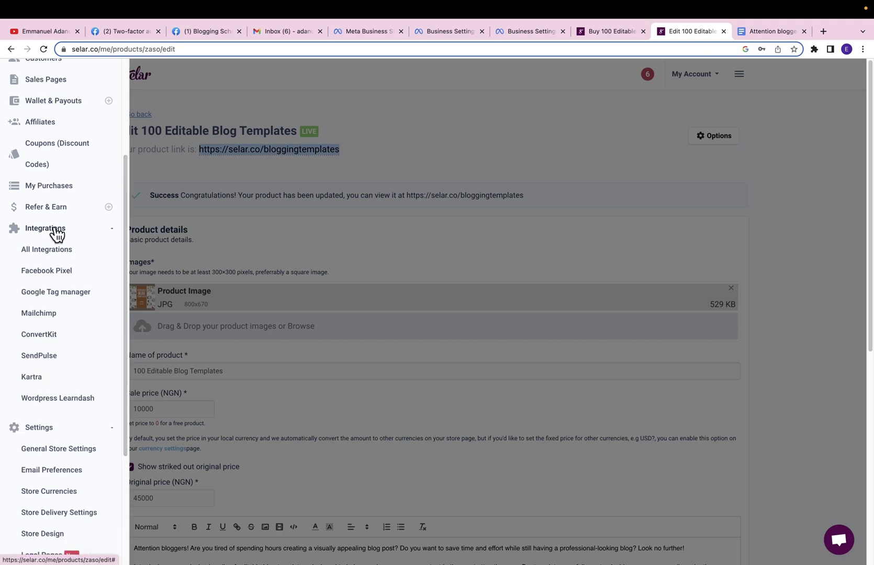
click(46, 273)
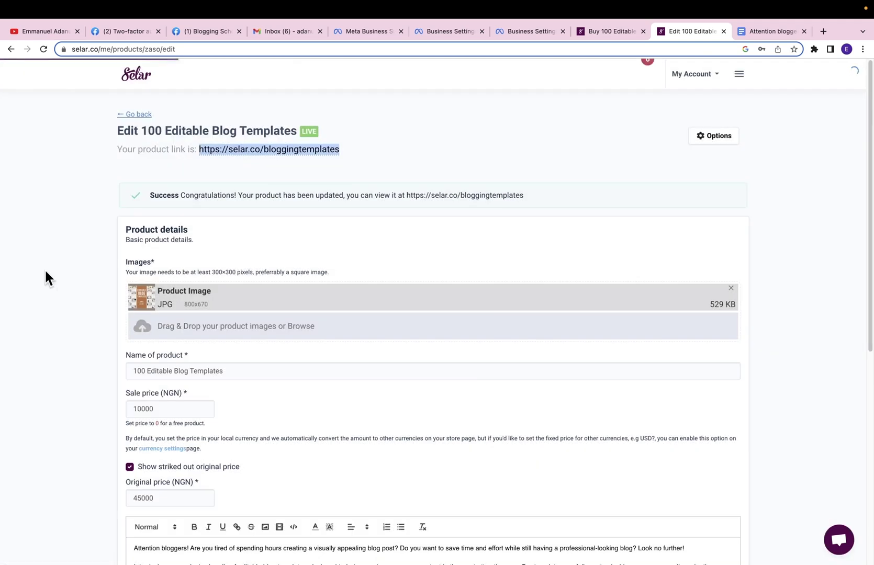
click(633, 178)
key(ctrl+v)
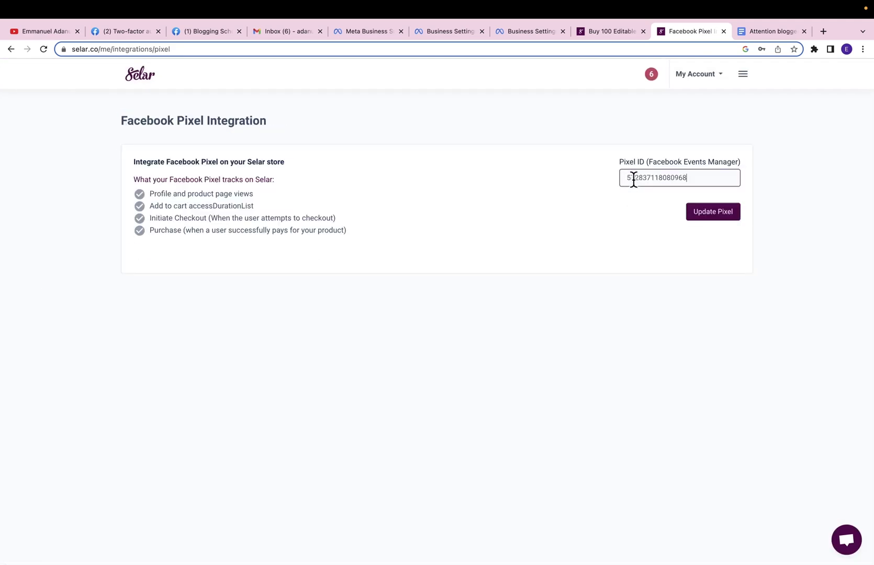
click(714, 213)
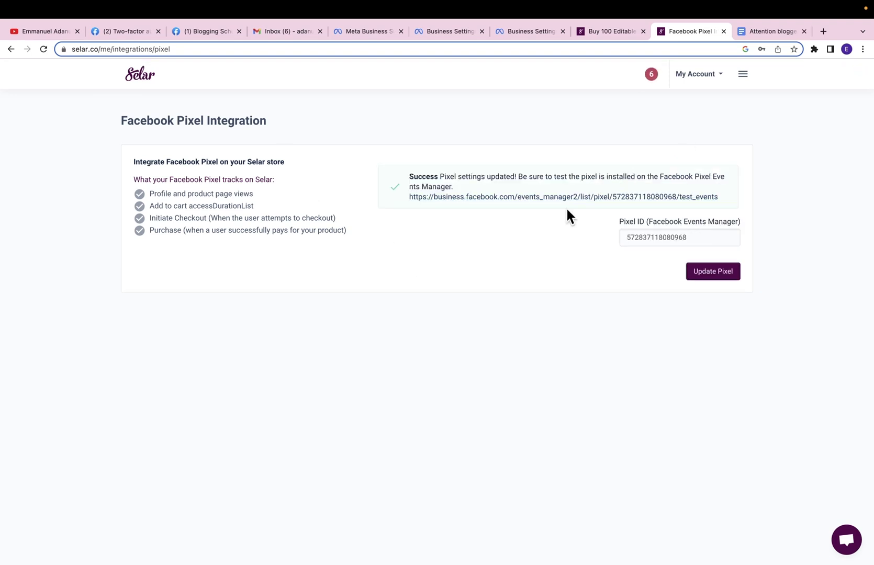
Step: Back in Meta Business settings, assign the Blogging School ad account to the Blogging School Selar pixel
click(523, 31)
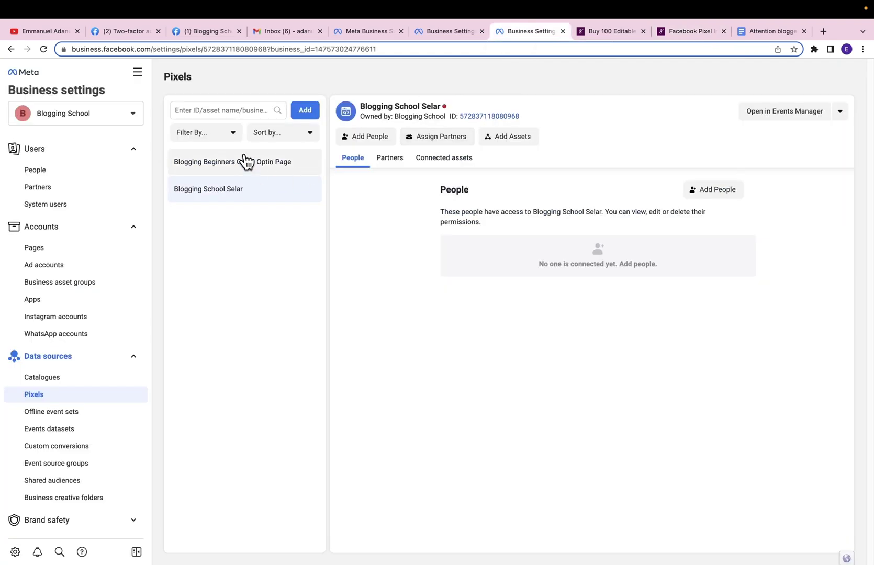
click(510, 137)
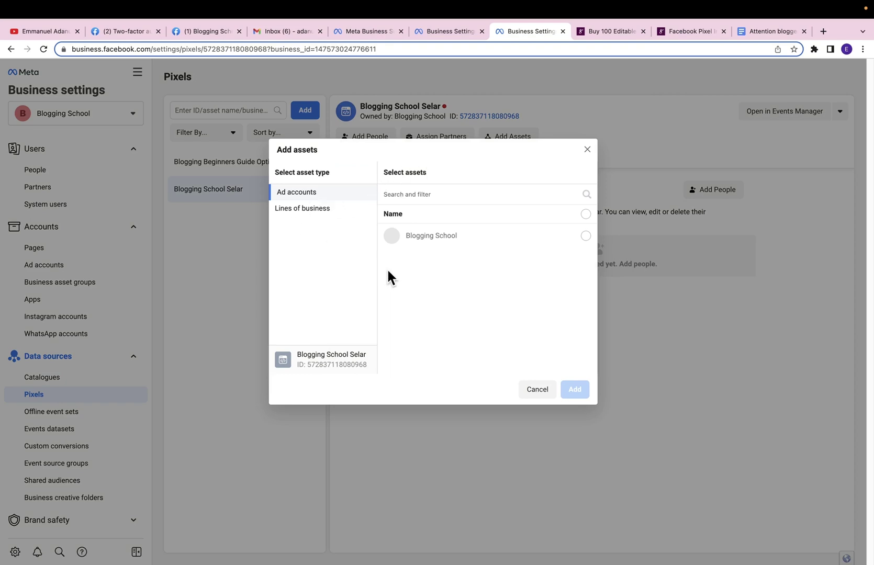
click(585, 236)
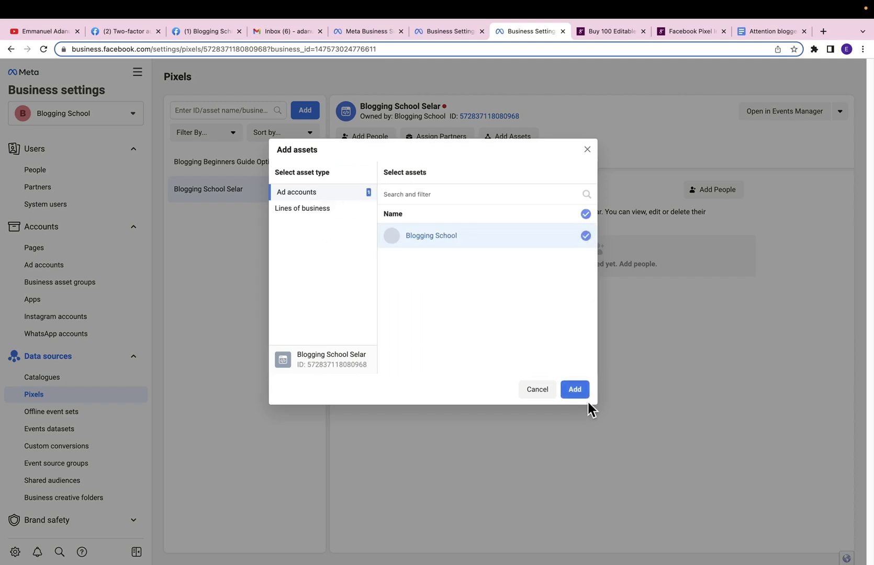
click(575, 390)
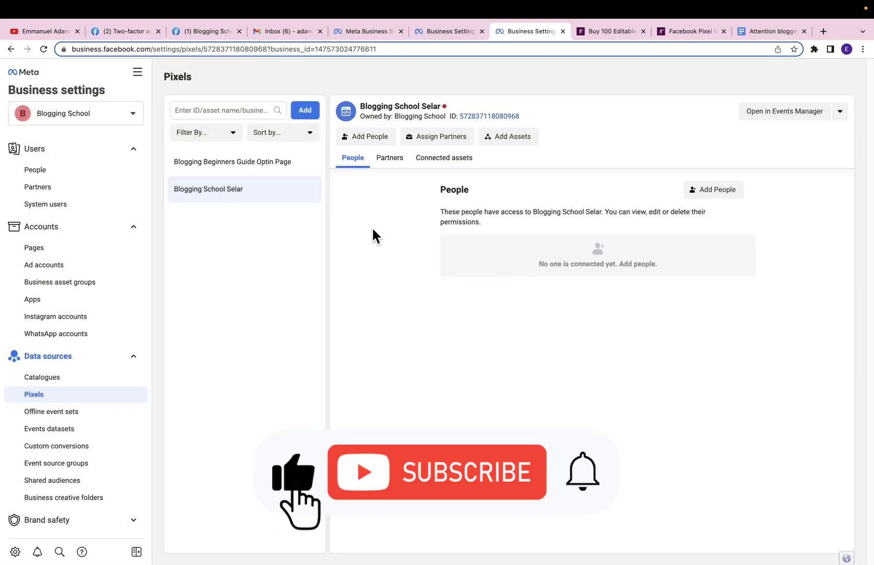
click(785, 114)
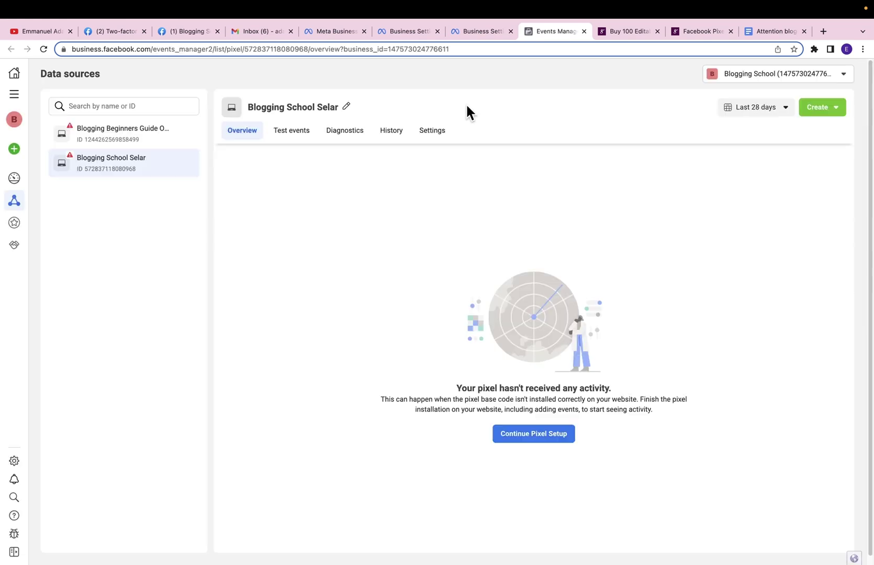
click(291, 135)
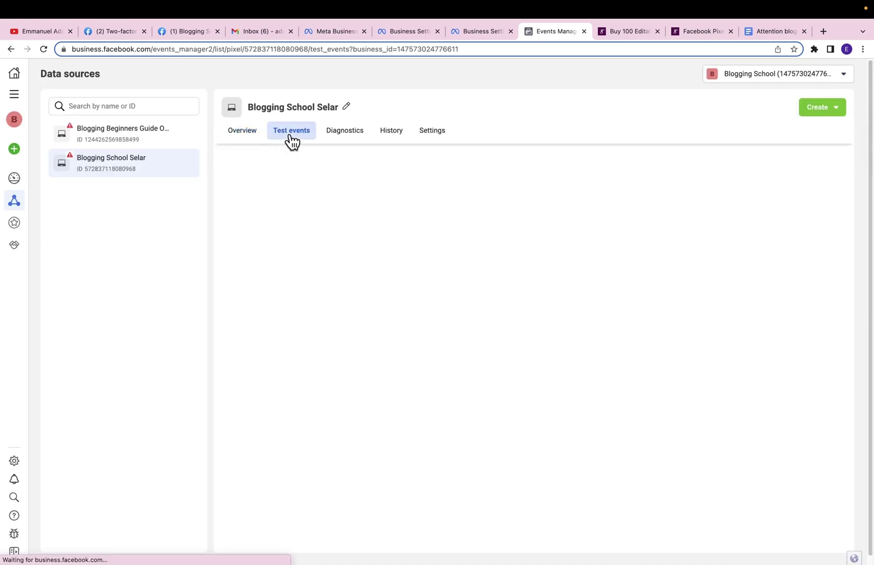
click(618, 33)
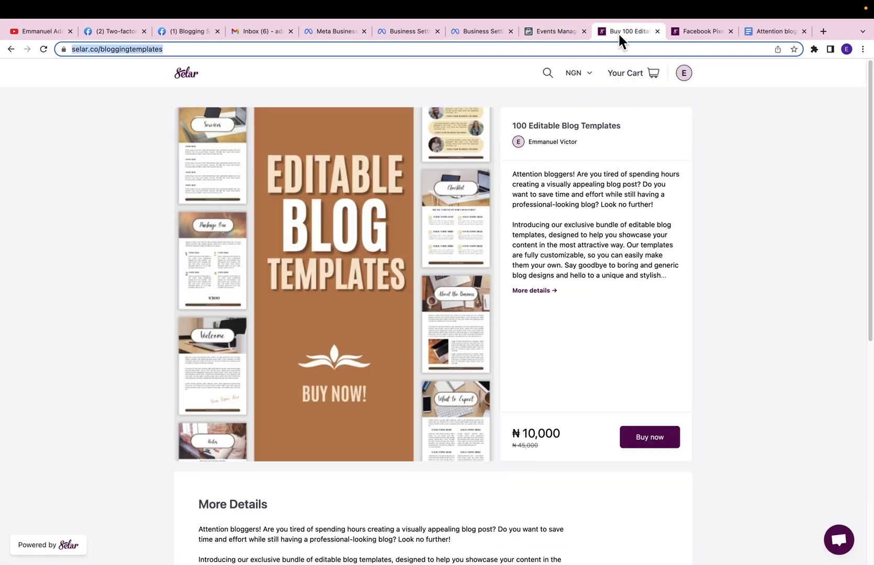
click(479, 31)
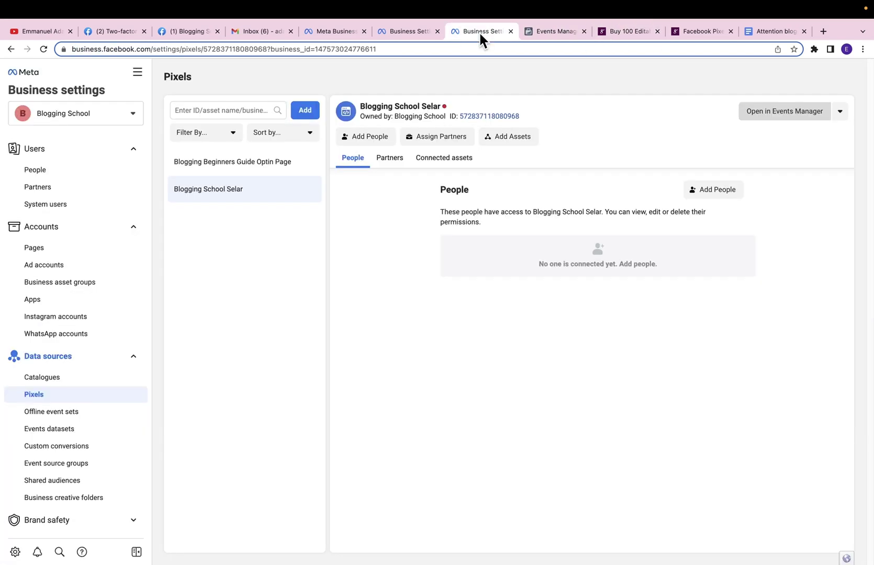
click(409, 46)
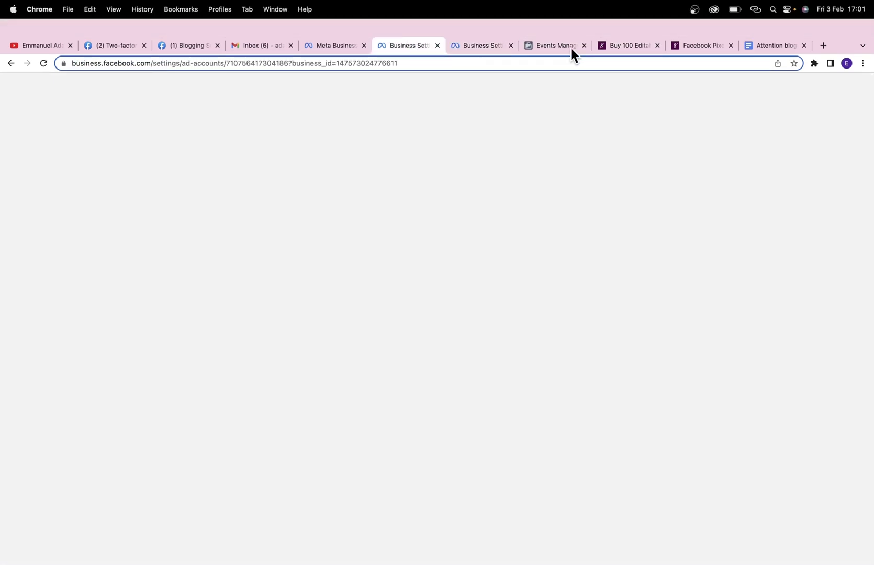
click(555, 45)
click(347, 425)
text(https://selar.co/bloggingtemplates)
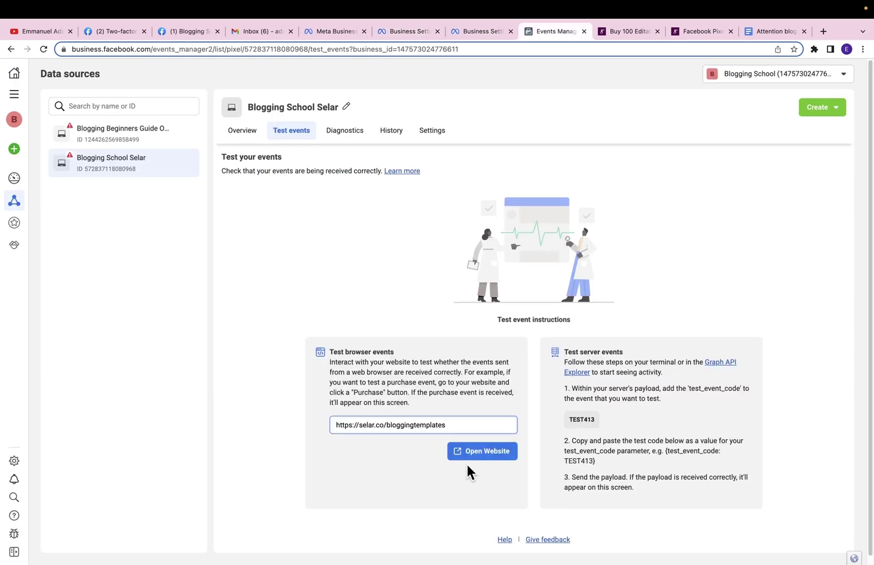
click(474, 452)
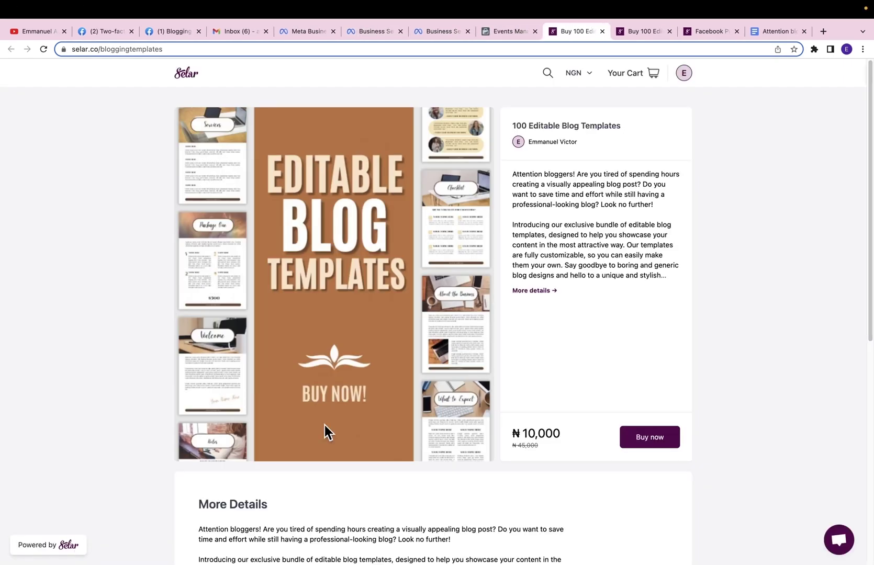
click(504, 33)
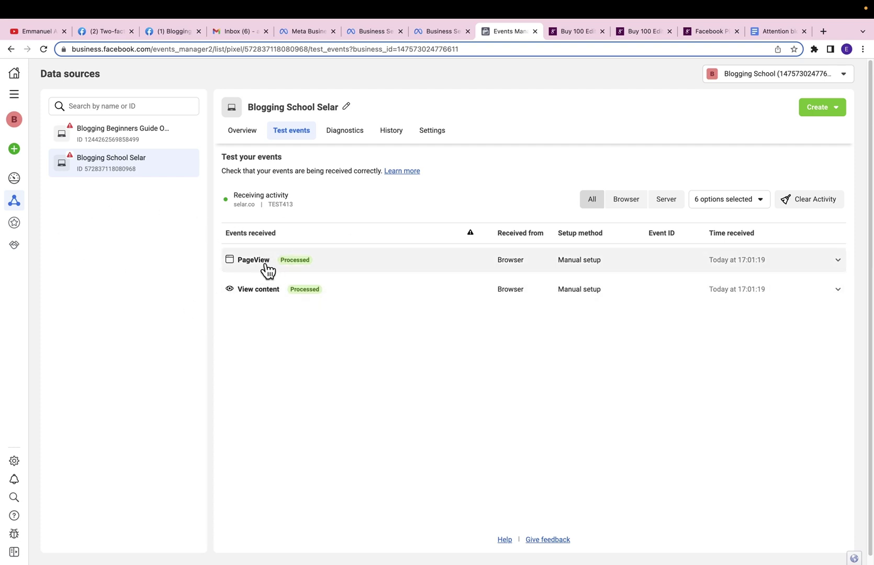
Step: Switch to Ads Manager for the Blogging School account and start a new campaign with the Sales objective
click(15, 100)
click(131, 129)
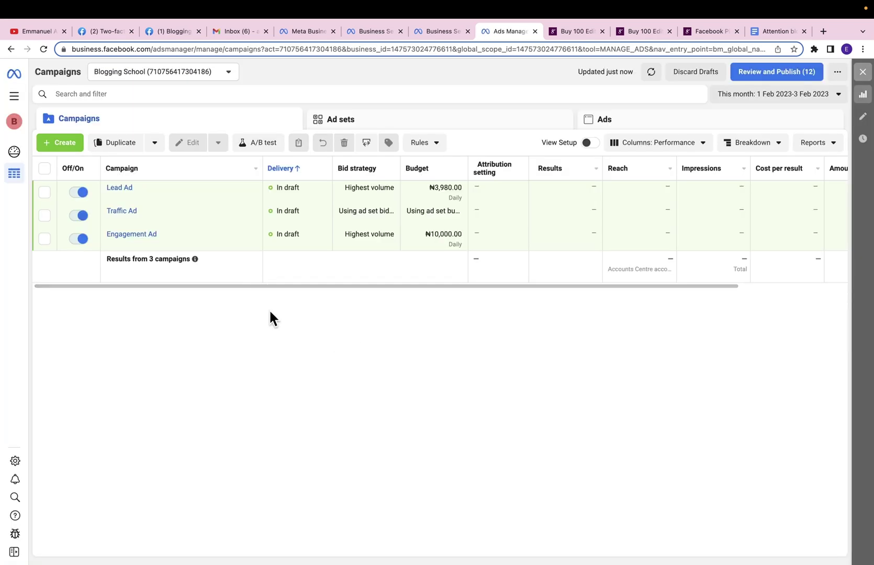
click(73, 144)
click(299, 413)
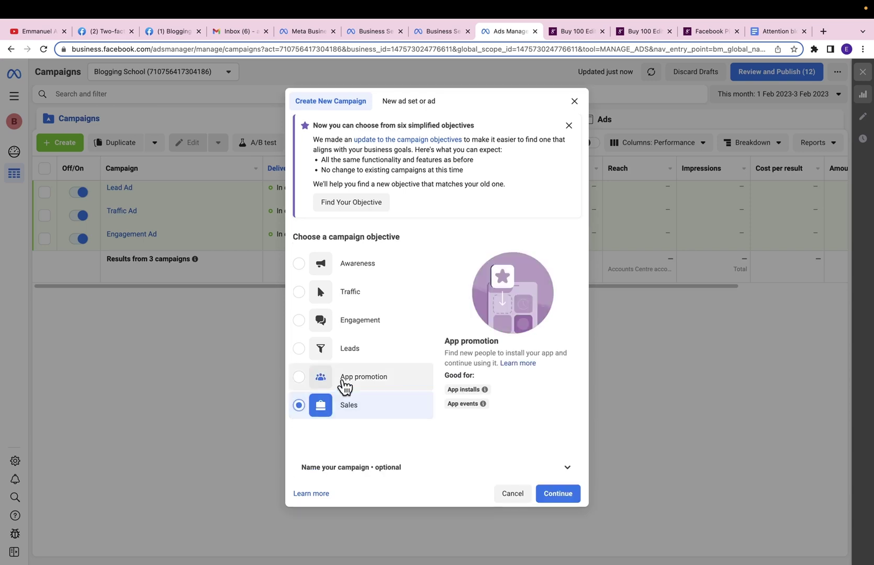
Step: Name the campaign, ad set and ad "Sales Ad" and create the campaign draft
scroll(379, 463, down, 3)
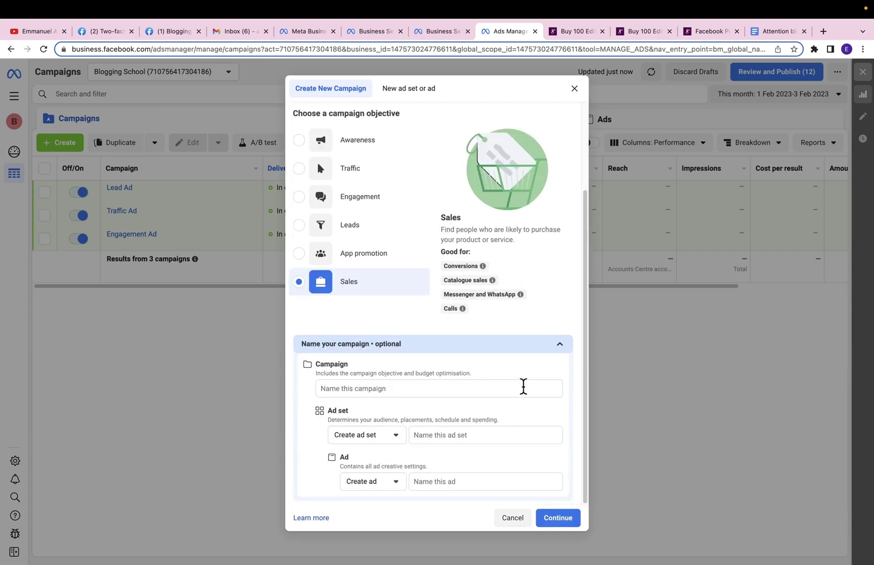
click(391, 390)
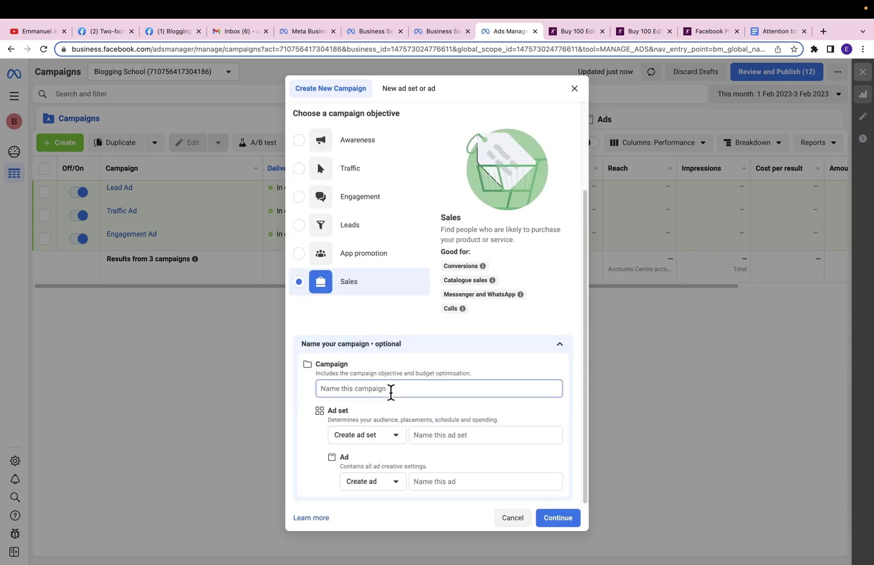
text(Sales Ad)
click(464, 437)
text(Sales Ad)
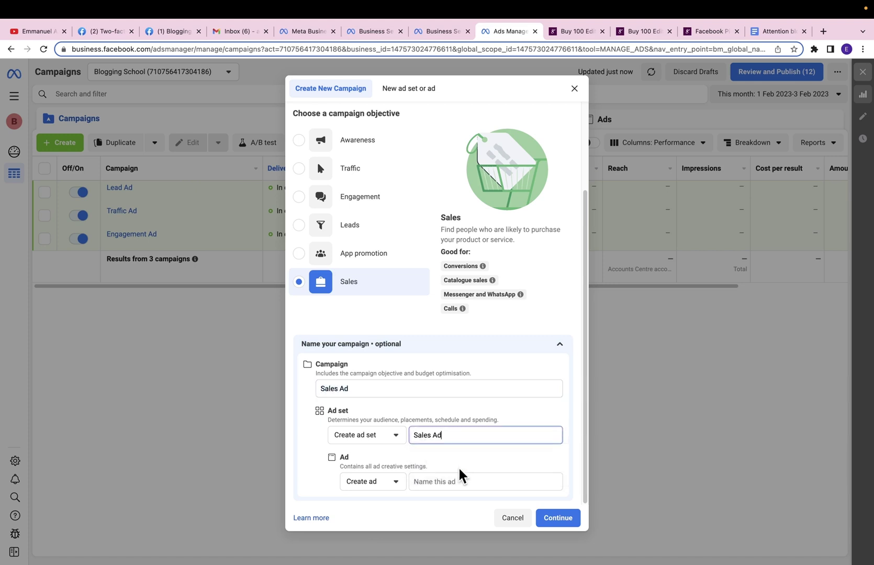
click(456, 480)
text(Sales Ad)
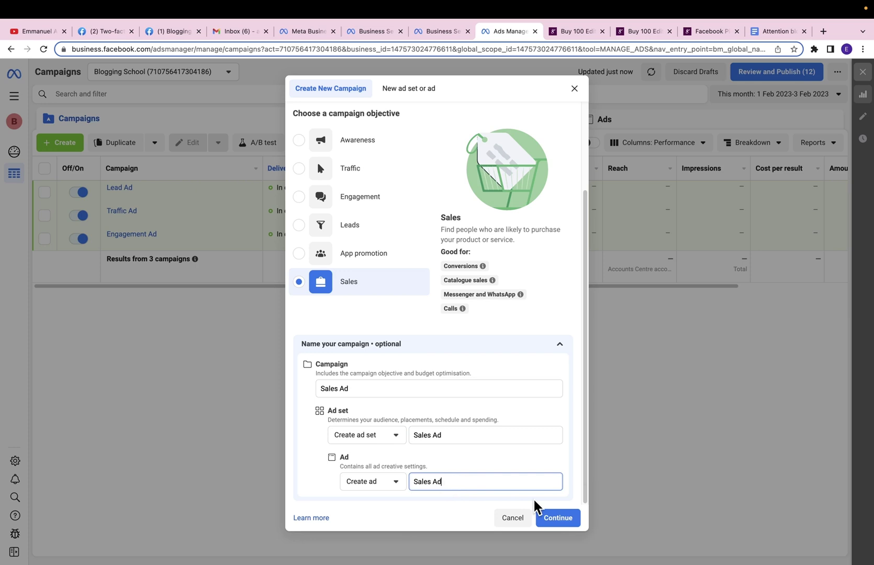
click(562, 521)
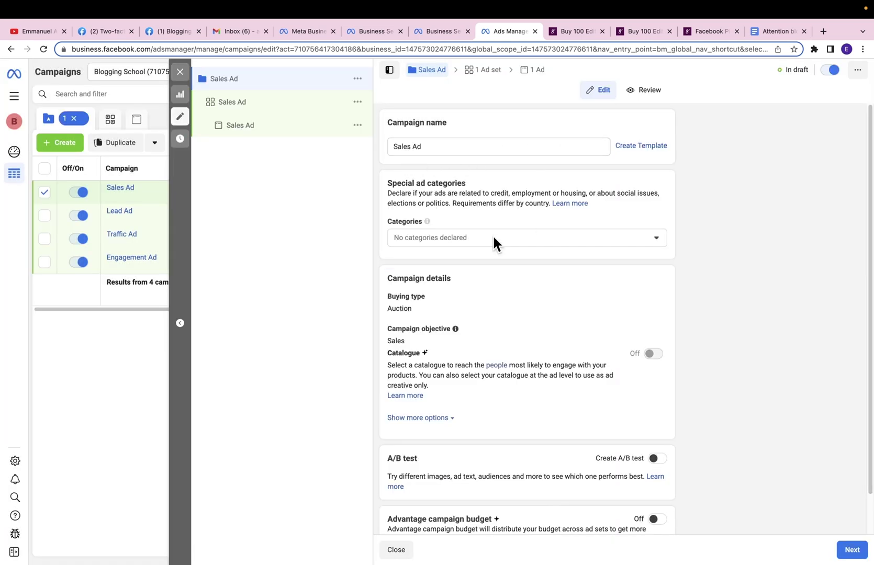
Step: Proceed to the Sales Ad ad set, and look at the product's Selar page before returning to the ad set
scroll(494, 379, down, 2)
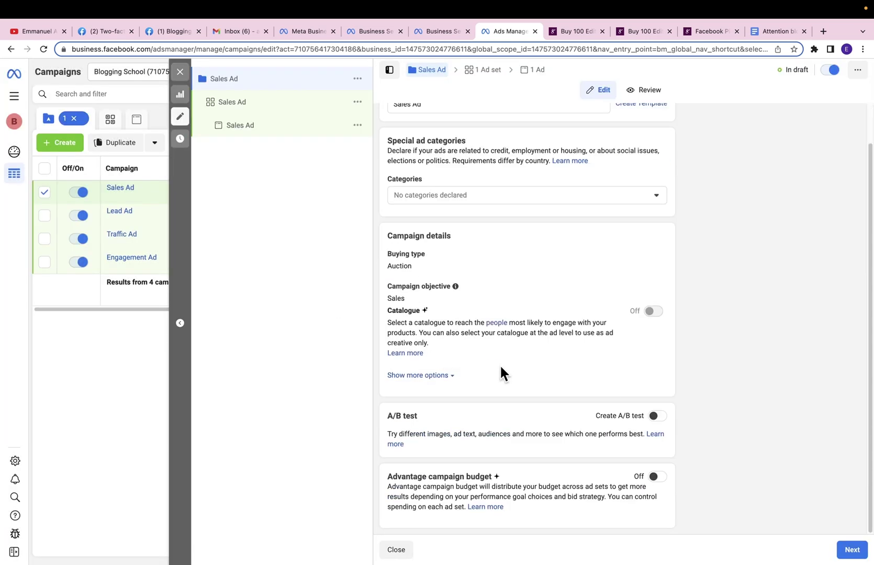
click(852, 551)
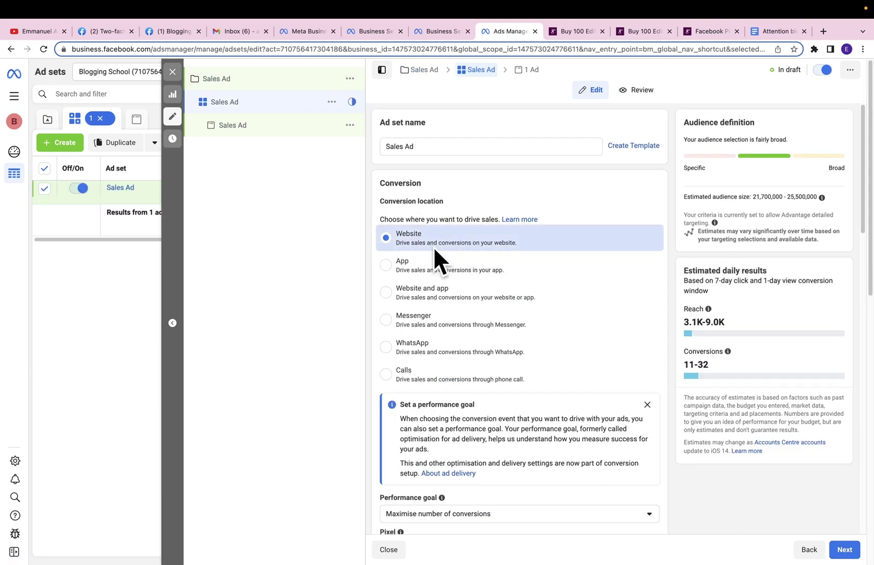
click(570, 31)
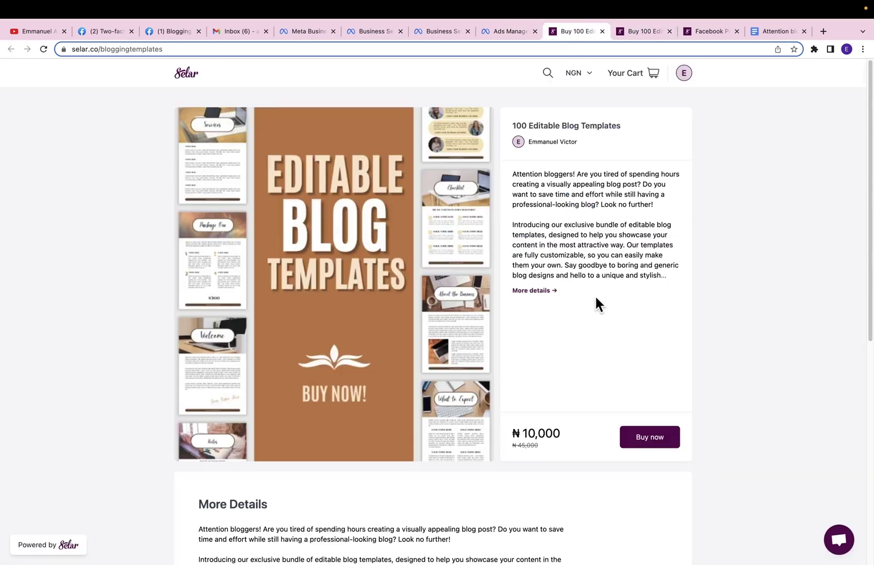
key(ctrl+shift+Tab)
Step: Set the ad set's pixel to Blogging School Selar and its conversion event to Purchase
scroll(528, 377, down, 6)
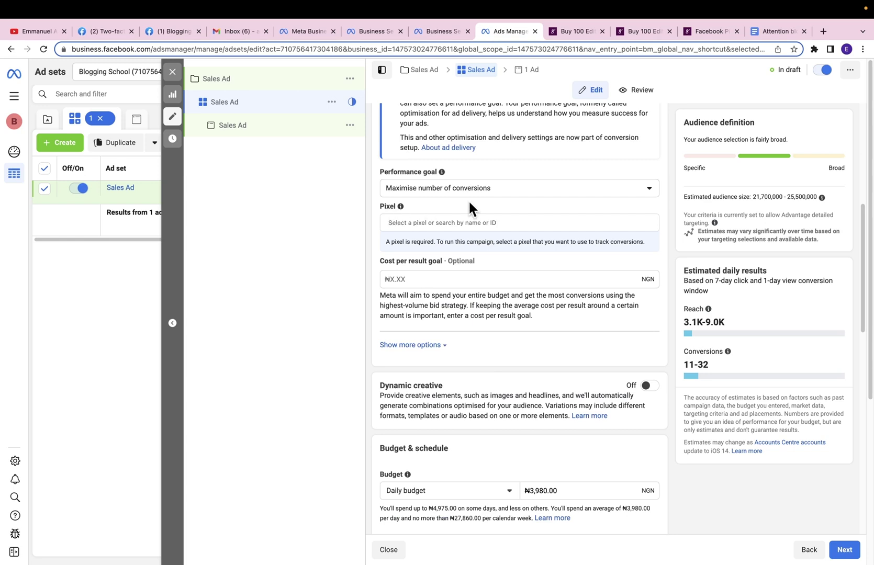
mouse_move(399, 207)
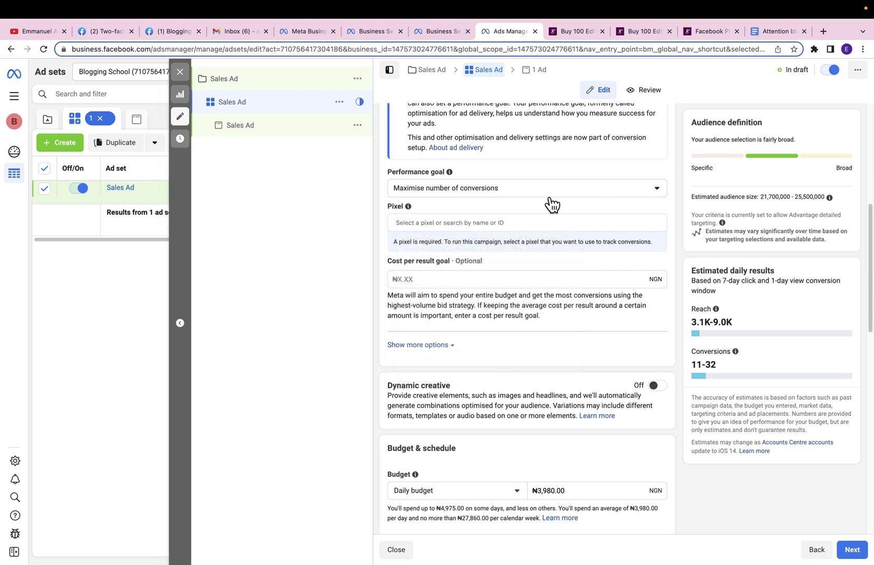
click(477, 222)
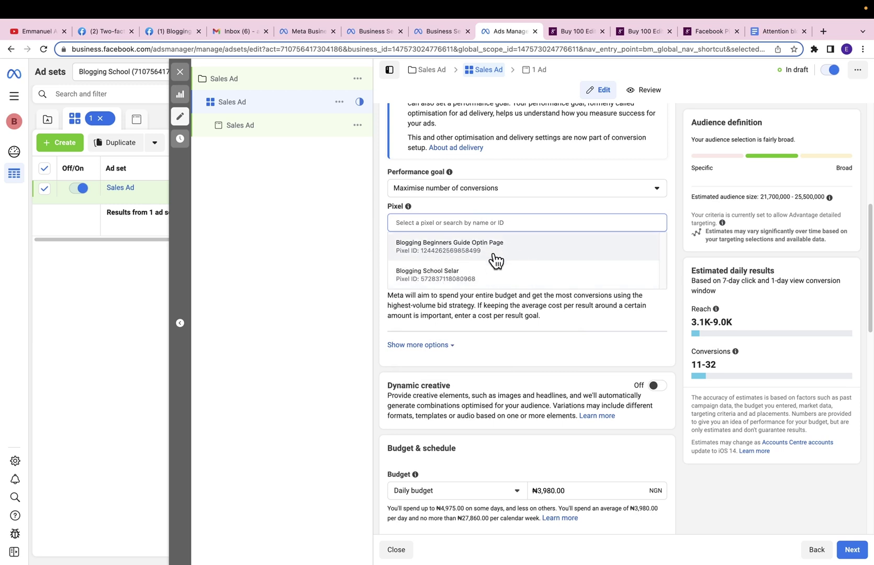
click(458, 286)
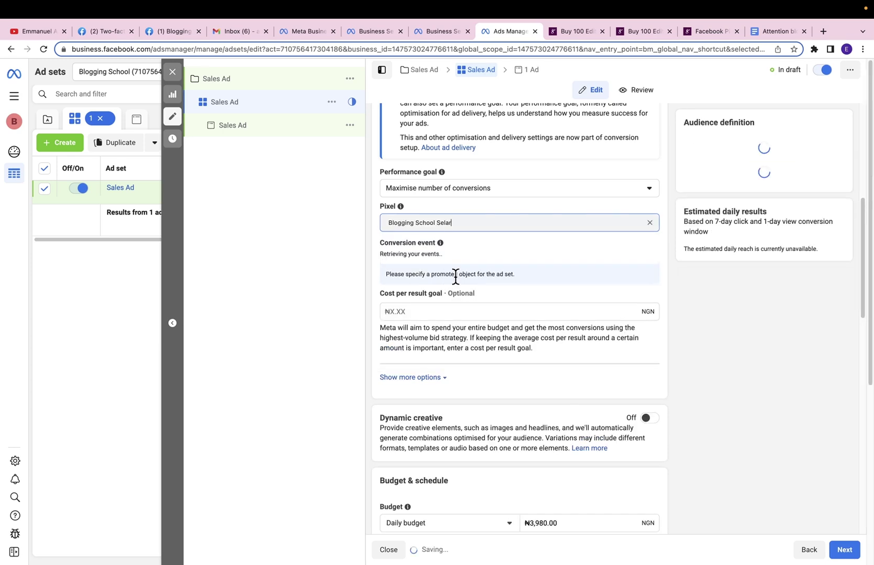
click(480, 257)
mouse_move(488, 378)
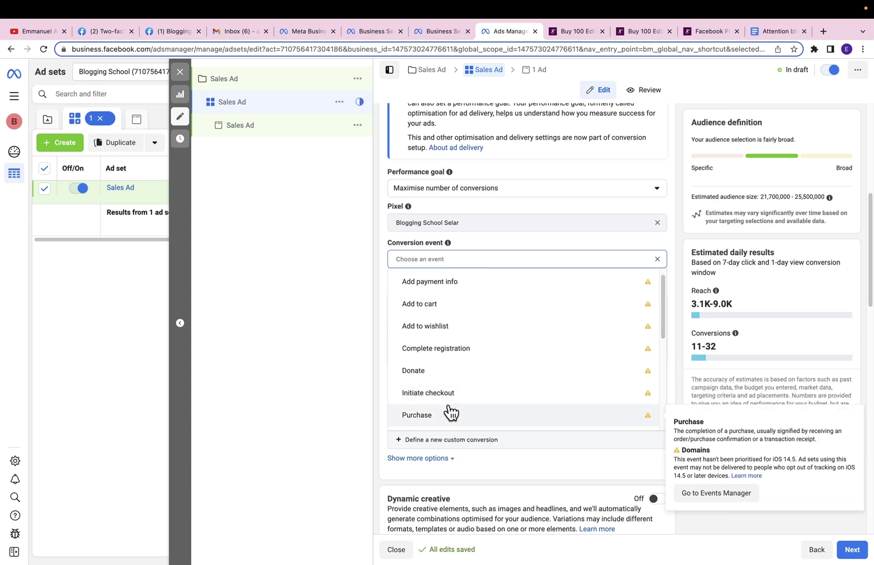
click(447, 413)
Step: Set the ad set's daily budget to ₦20,000
scroll(446, 404, down, 5)
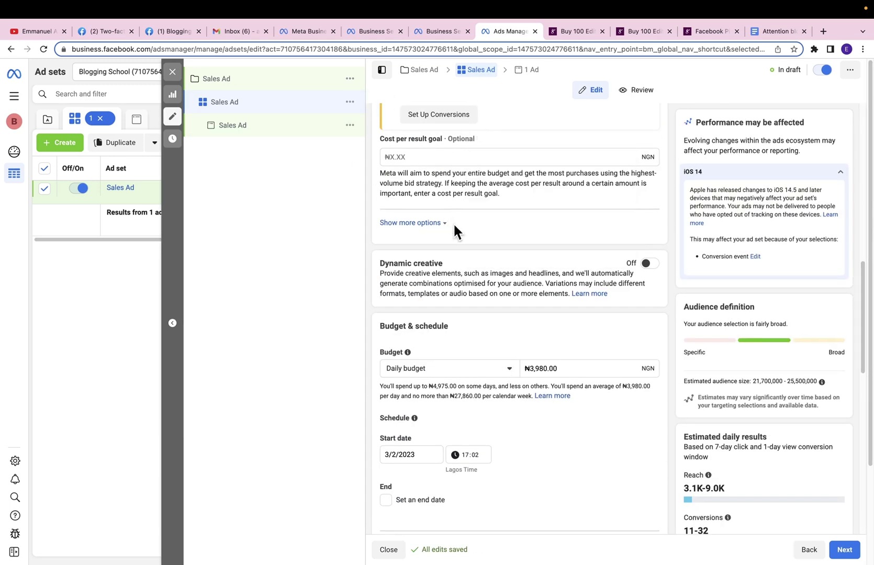
scroll(461, 241, down, 2)
drag(584, 321, 530, 320)
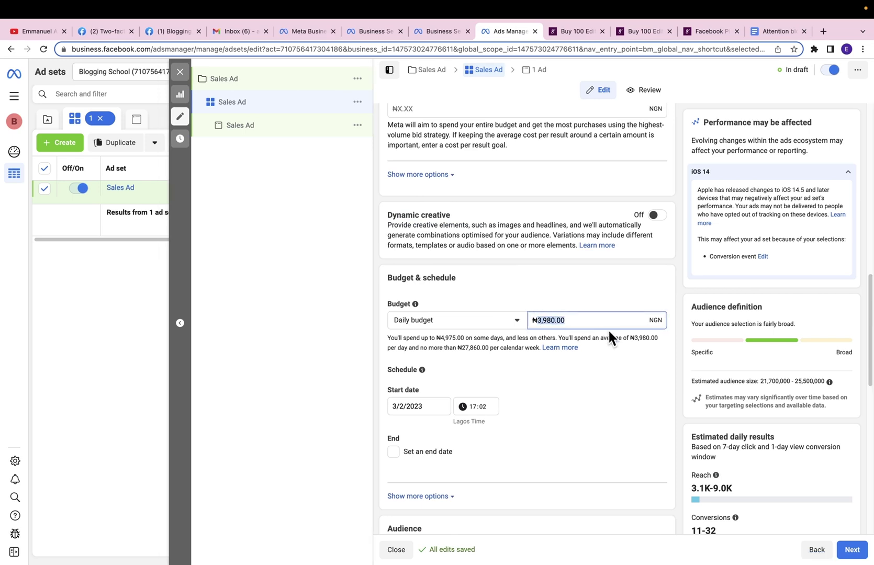
text(20,000)
click(602, 298)
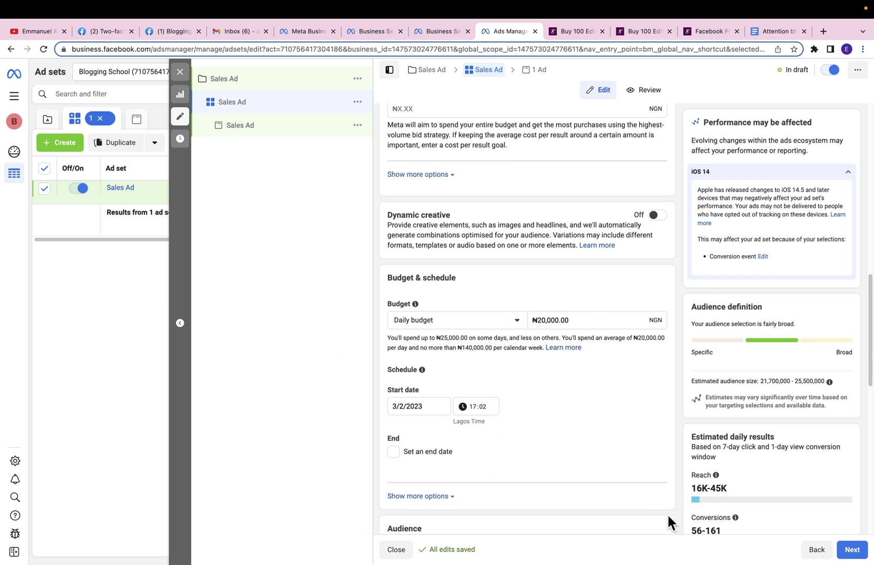
Step: Apply the saved Blogging School audience to the ad set and continue to the ad's settings
scroll(423, 313, down, 3)
scroll(515, 311, down, 2)
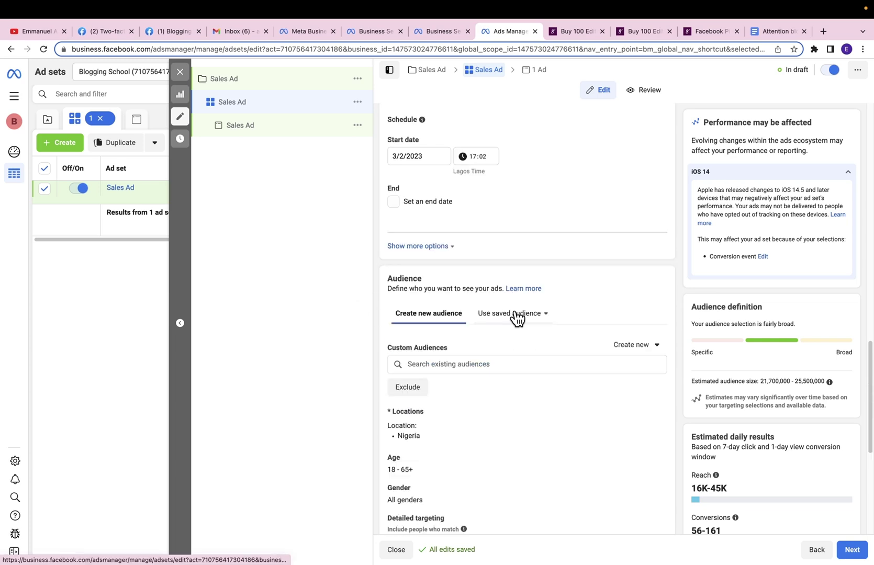
click(516, 315)
click(512, 373)
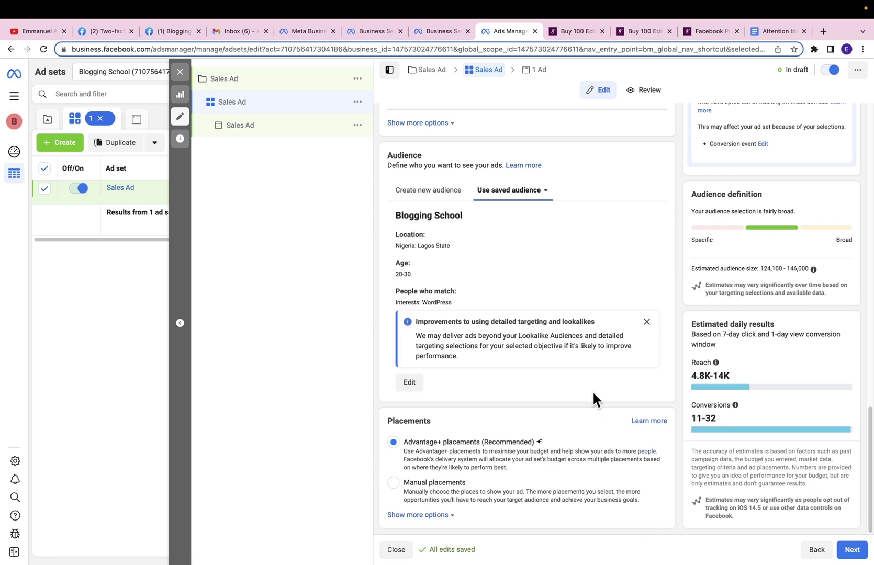
click(850, 549)
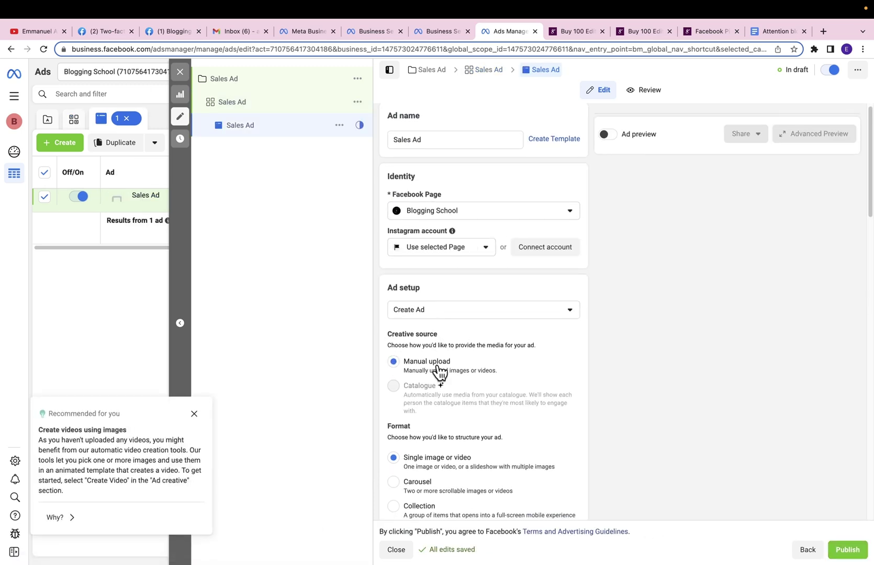
Step: Dismiss the video recommendation and upload "editable blog template.png" as the ad's image, without enhancements
scroll(434, 361, down, 1)
scroll(440, 302, down, 3)
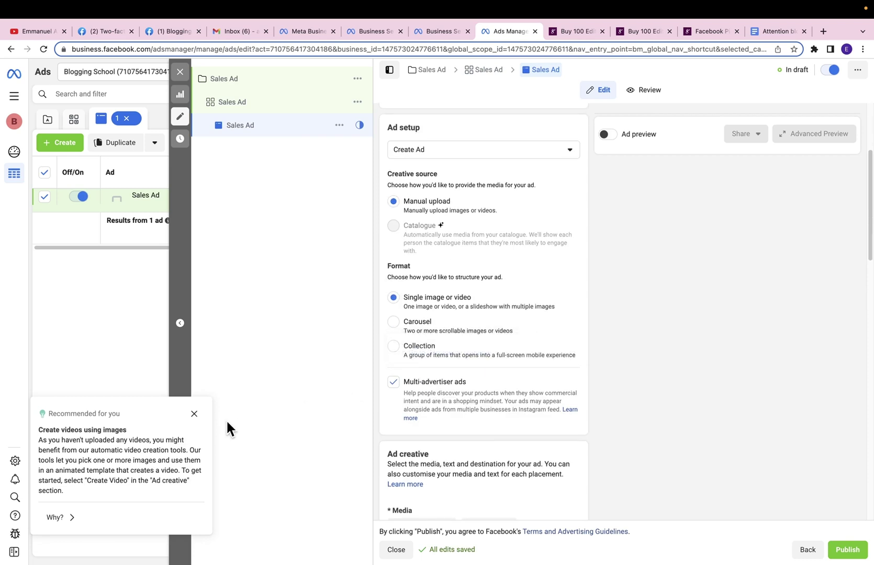
click(193, 414)
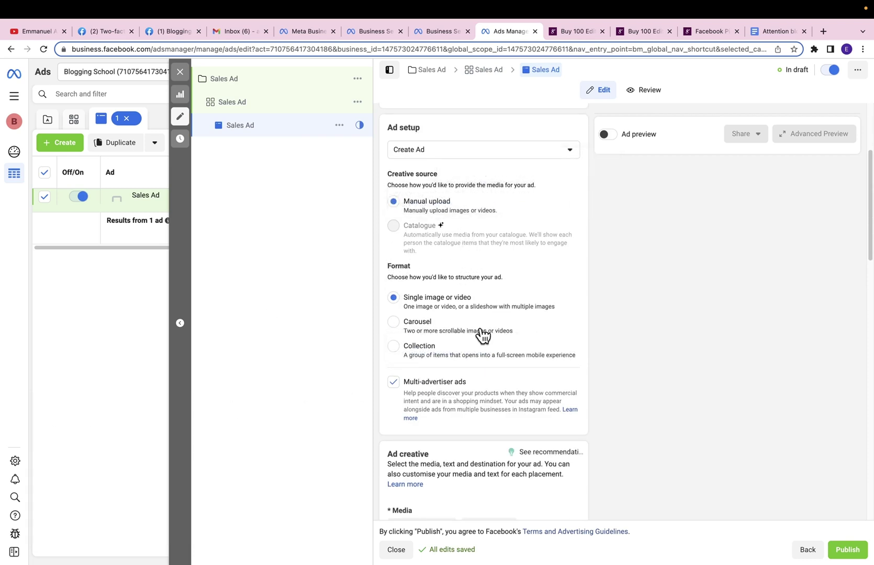
scroll(423, 388, down, 3)
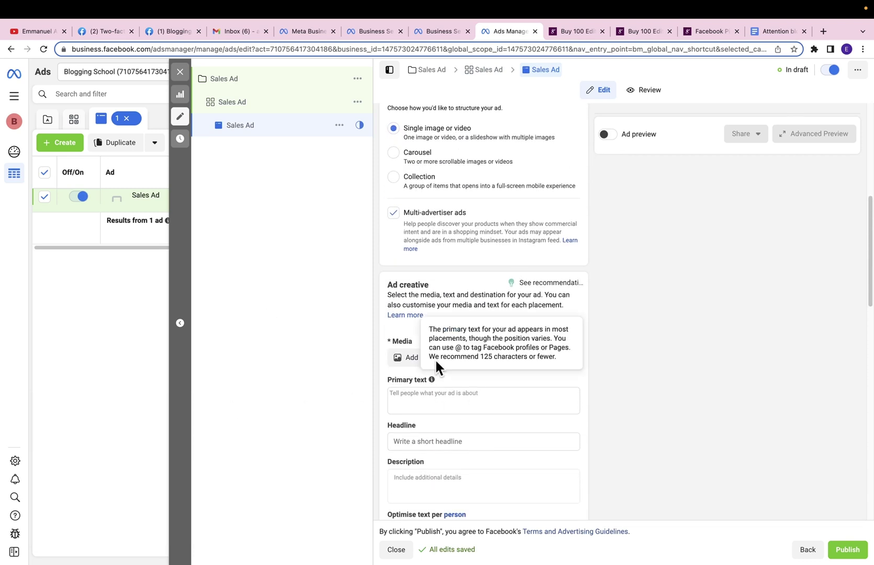
click(415, 358)
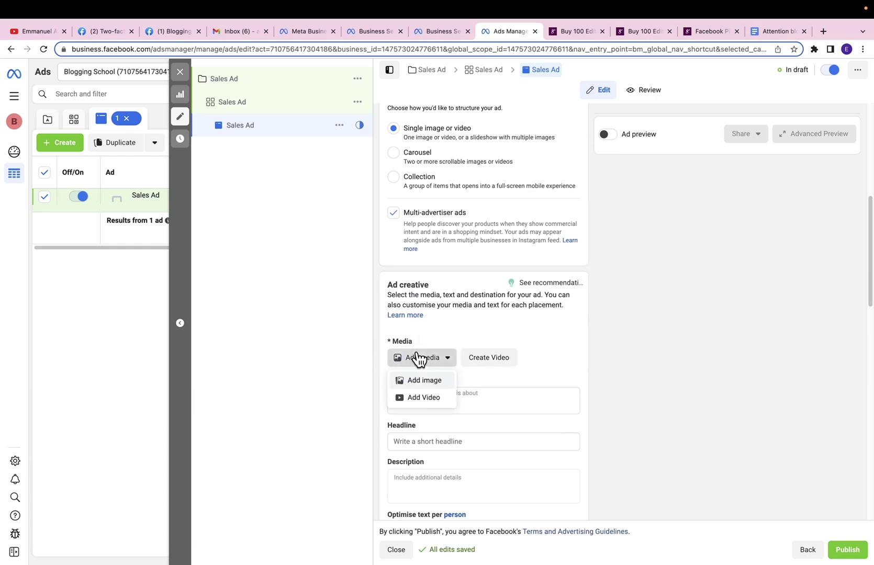
click(437, 388)
click(701, 180)
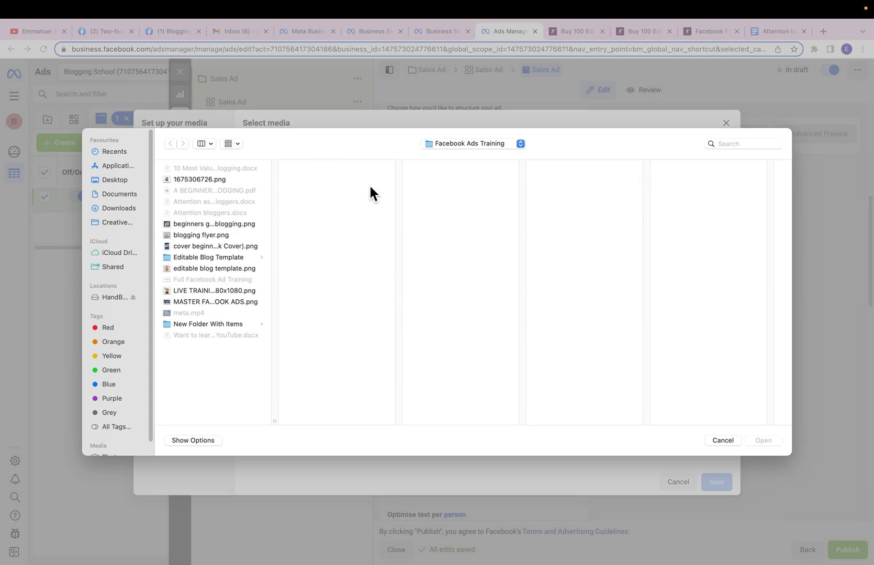
click(207, 271)
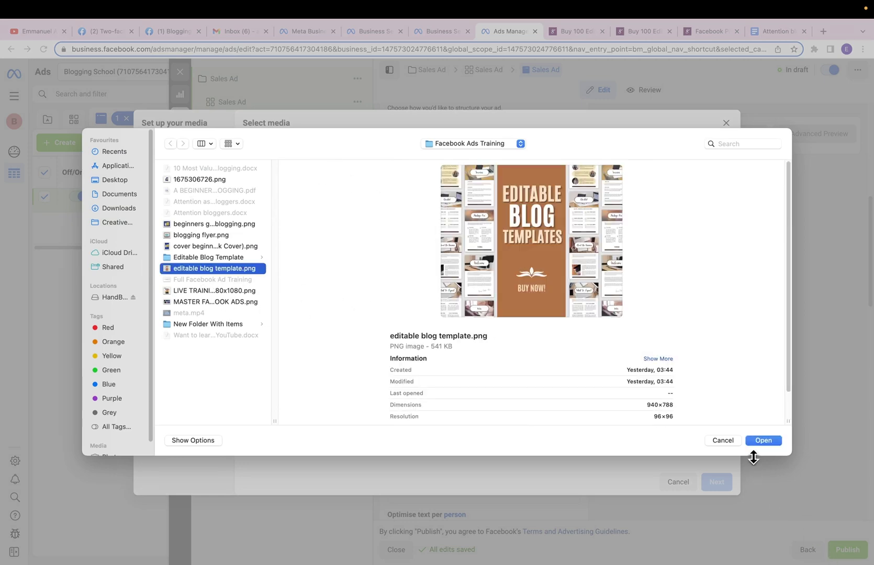
click(764, 440)
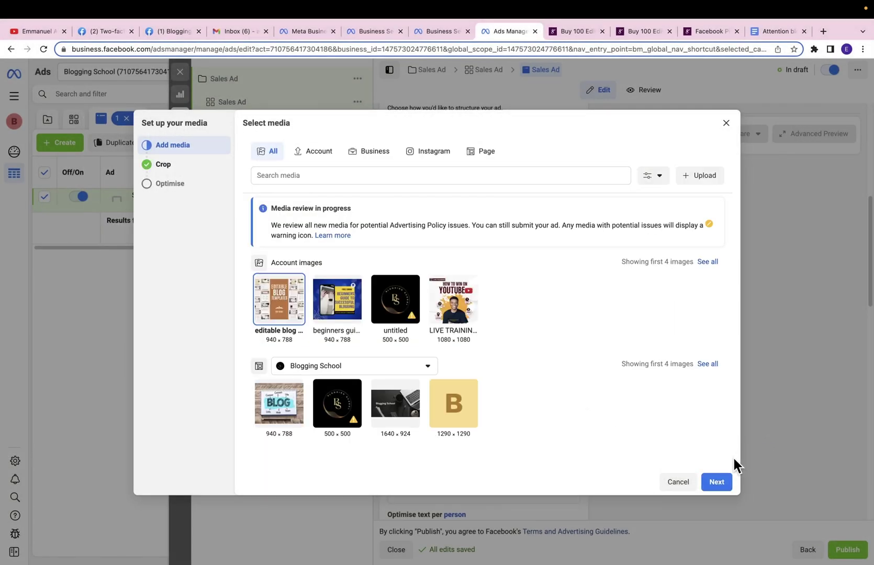
click(724, 483)
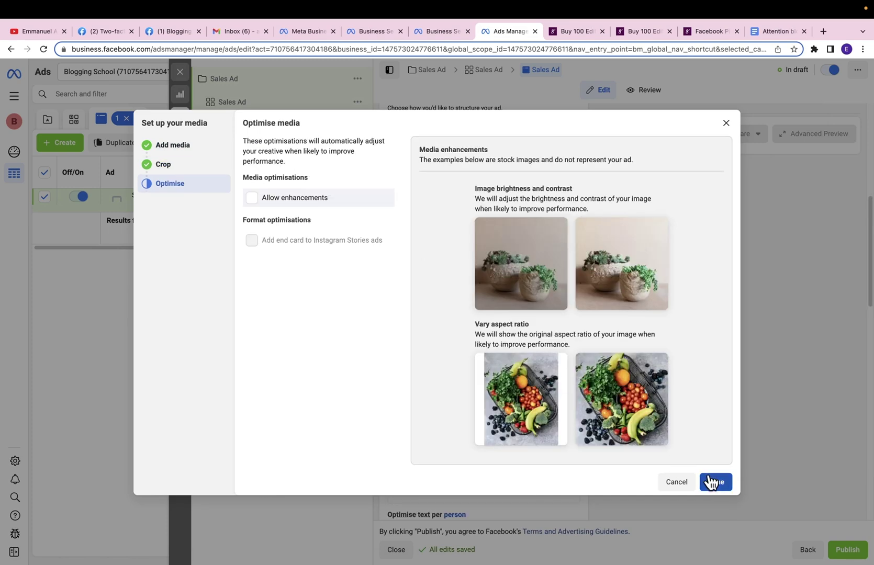
click(711, 482)
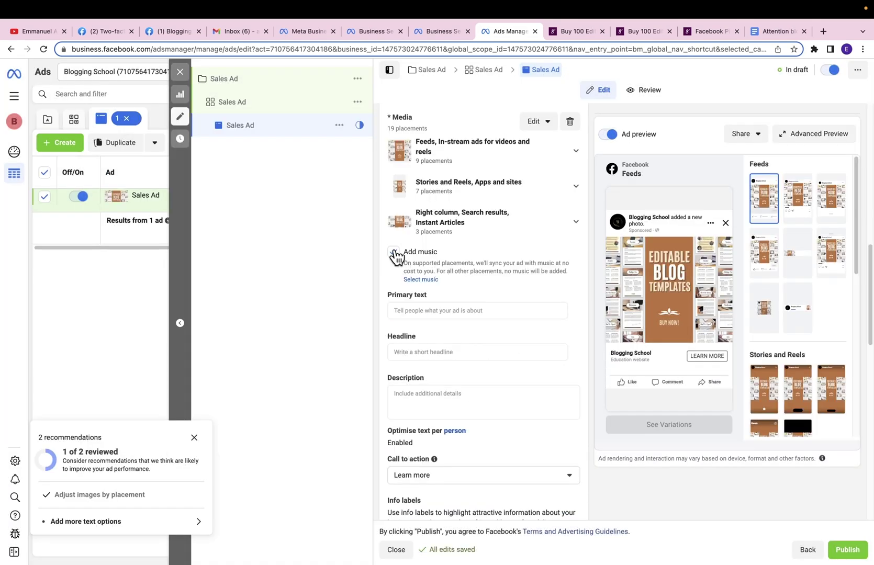
Step: Copy the full ad copy, including the GET NOW link, from the Attention bloggers Google Doc into the ad's primary text
click(760, 32)
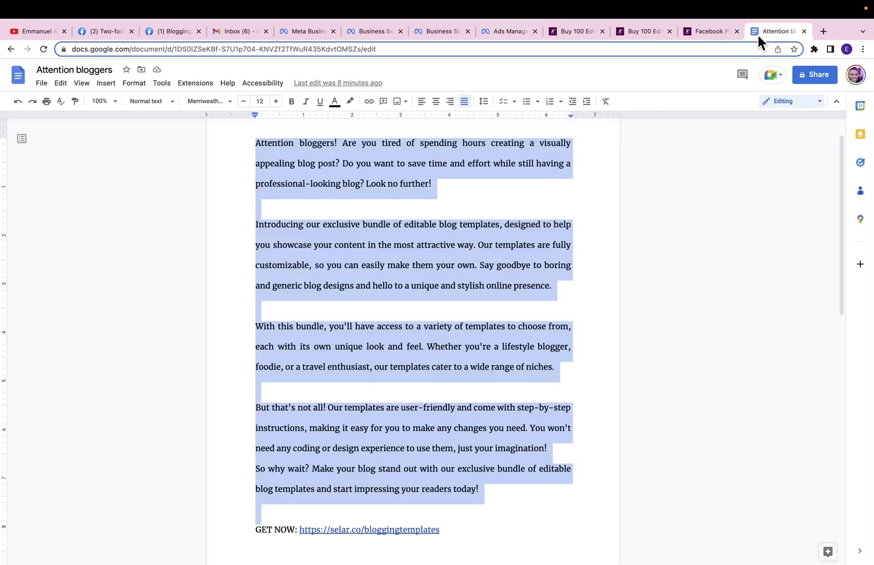
drag(252, 146, 500, 531)
right_click(415, 456)
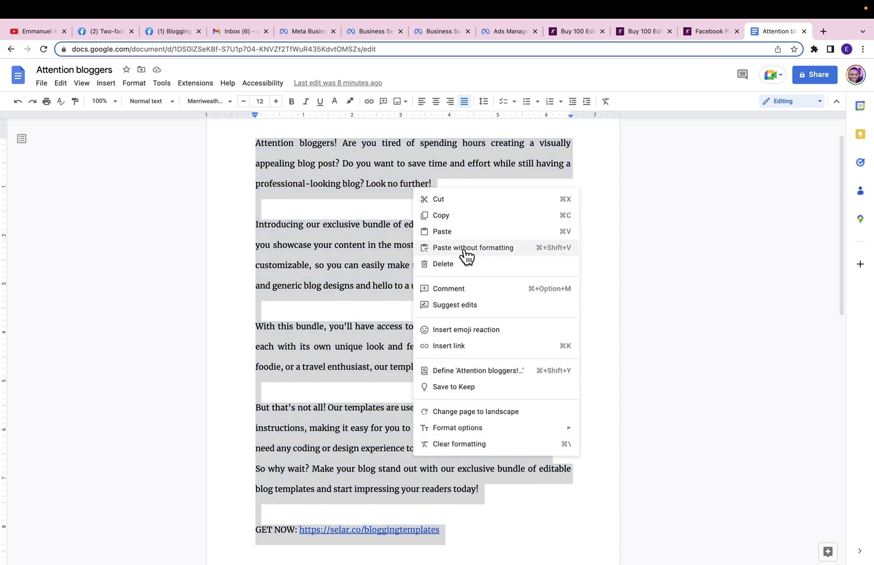
click(458, 212)
click(525, 33)
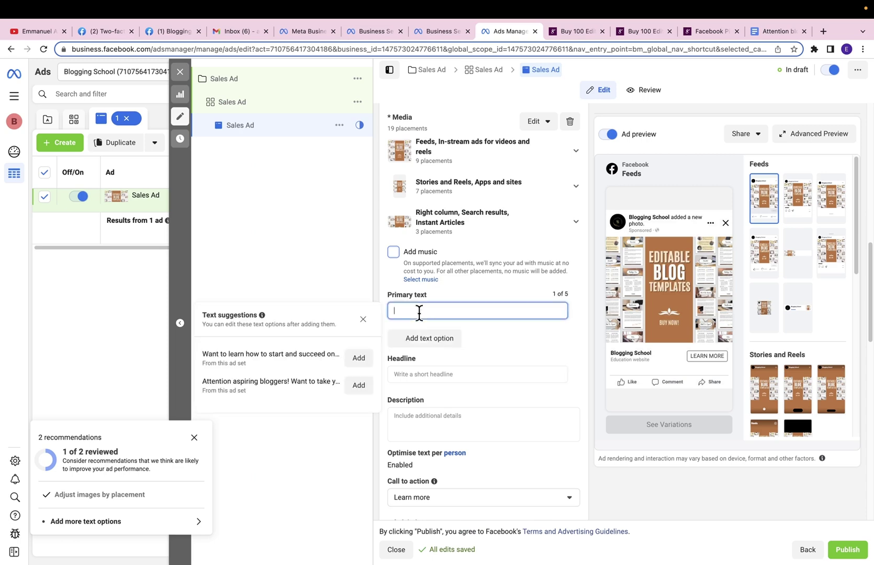
click(419, 311)
key(cmd+v)
Step: Set the ad's headline to "Get Editable Blog Templates Today"
scroll(556, 375, down, 2)
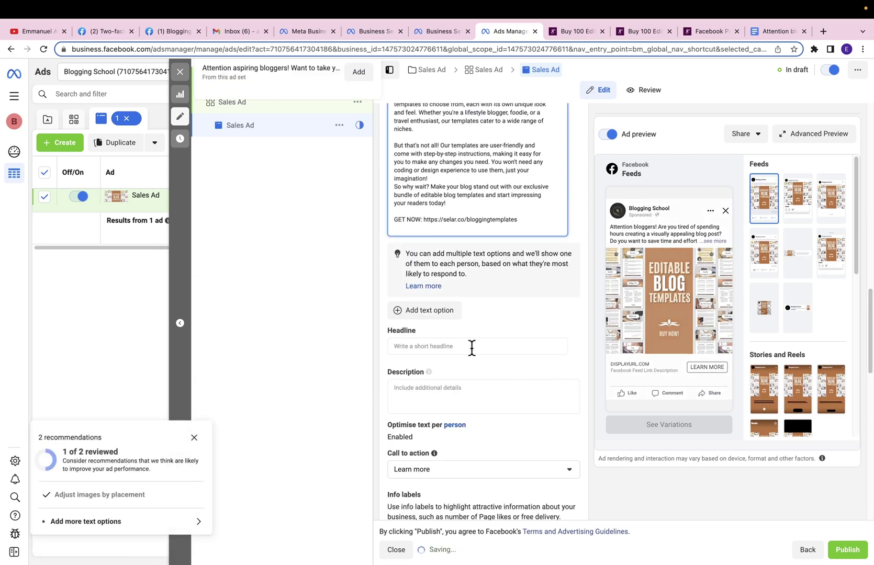
click(396, 347)
text(Get)
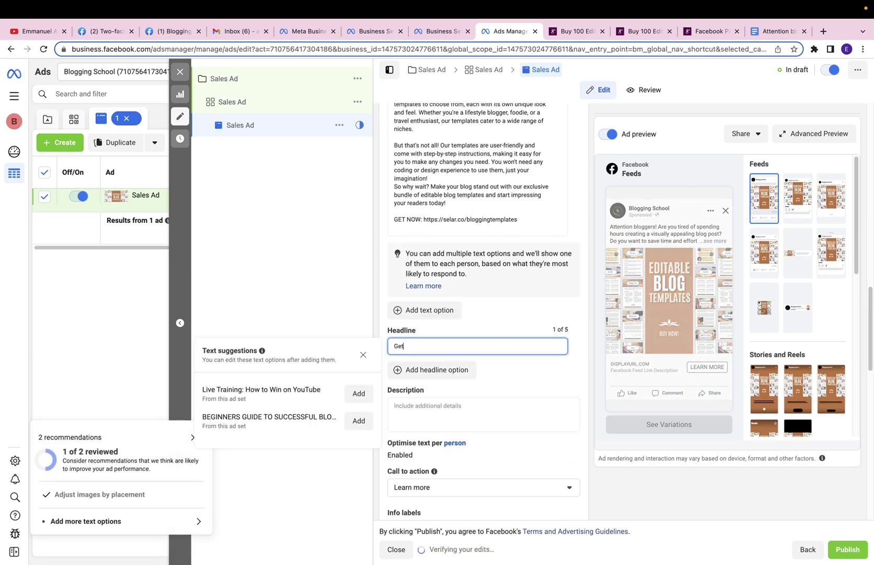
text( Editable Blog )
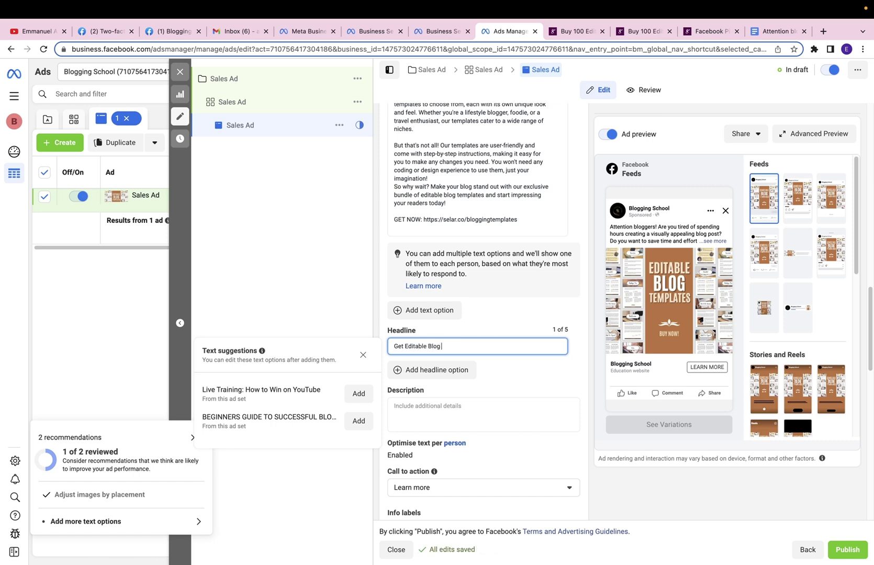
text(Templates Today)
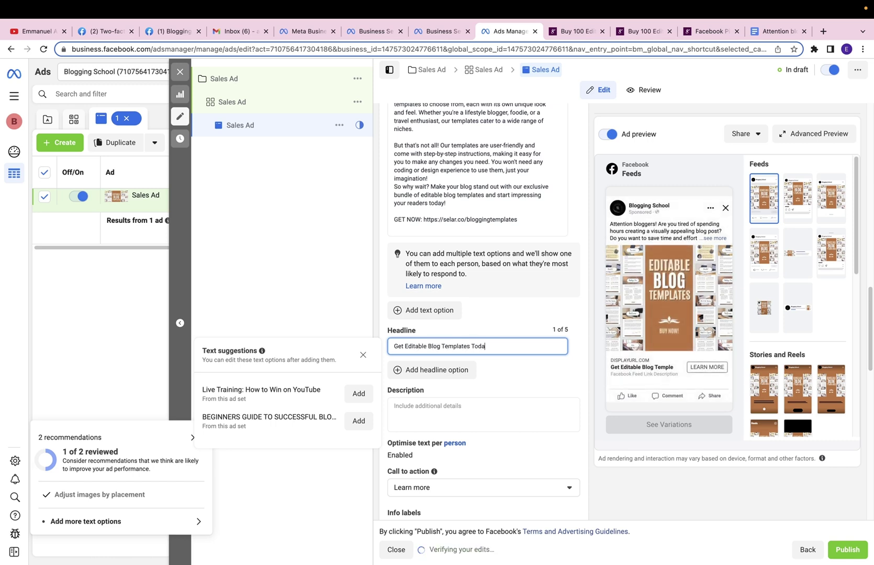
click(570, 310)
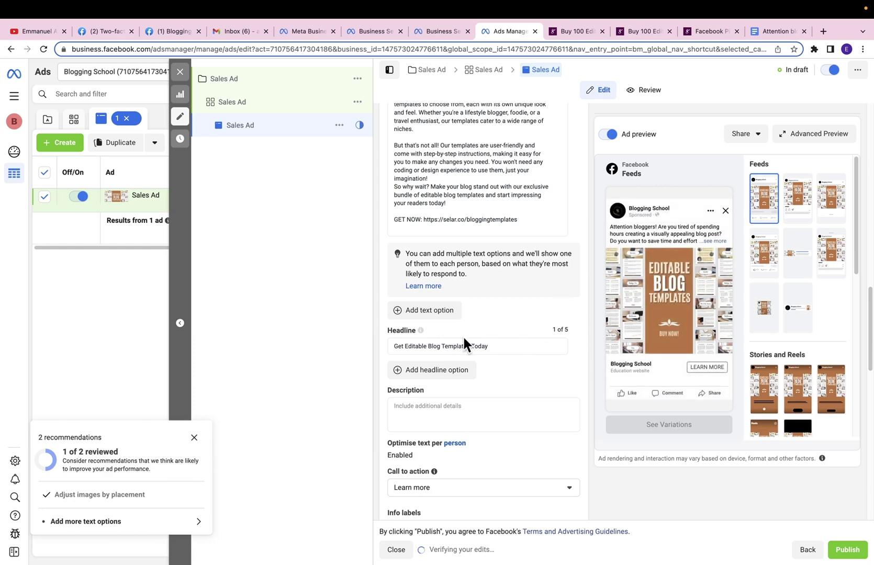
scroll(471, 349, down, 4)
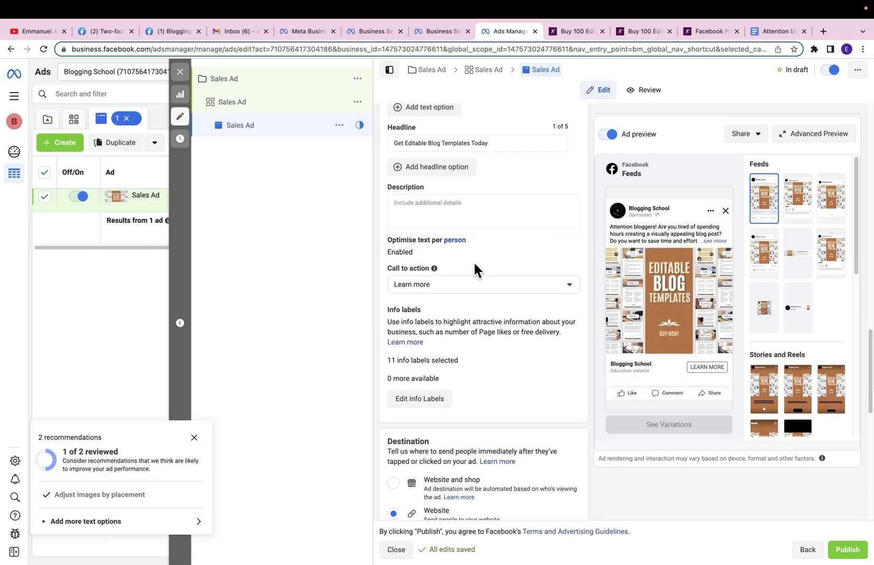
scroll(455, 319, down, 5)
click(431, 298)
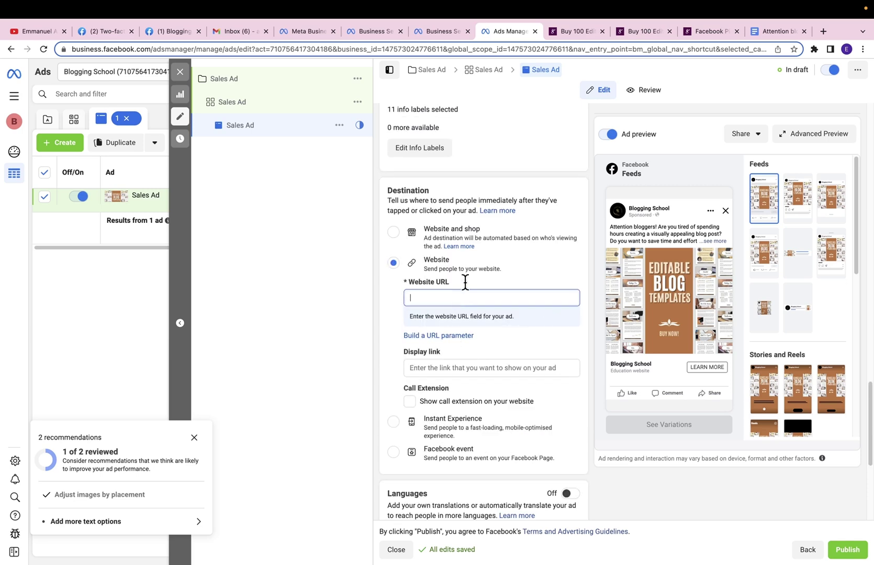
click(578, 31)
right_click(120, 49)
key(super+c)
click(132, 115)
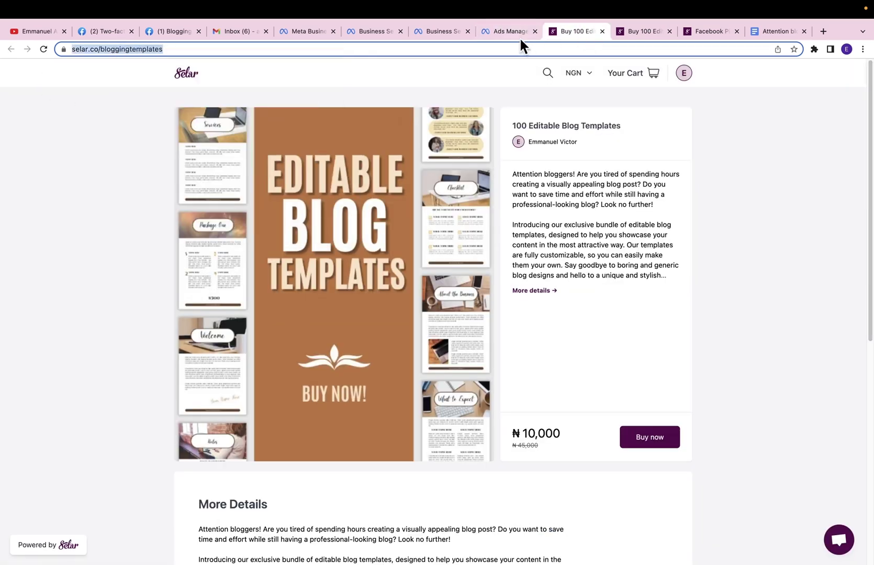
click(513, 32)
key(super+v)
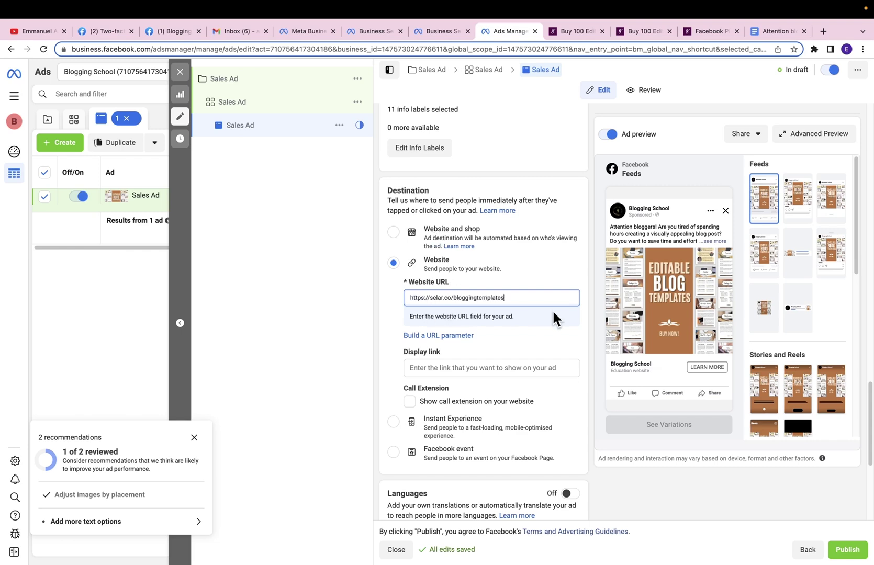
scroll(523, 335, down, 1)
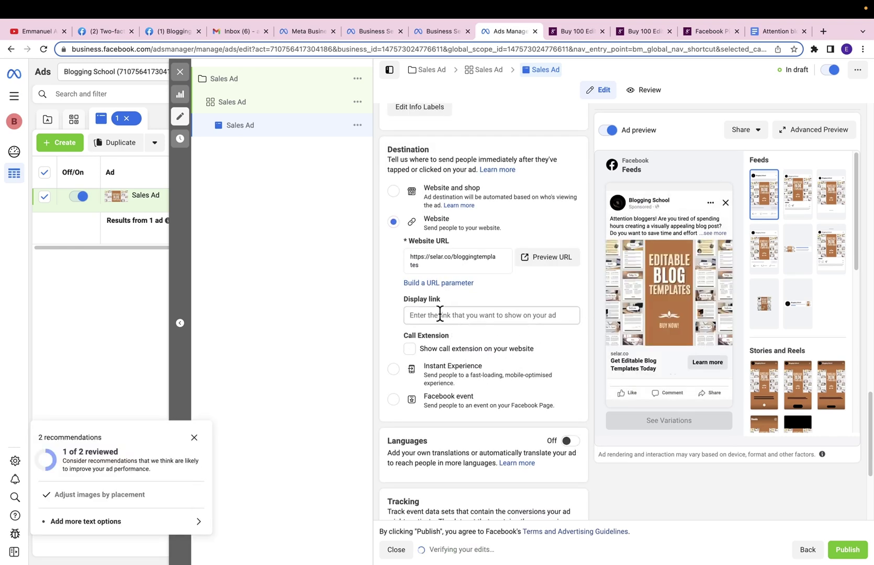
mouse_move(449, 333)
scroll(450, 338, down, 5)
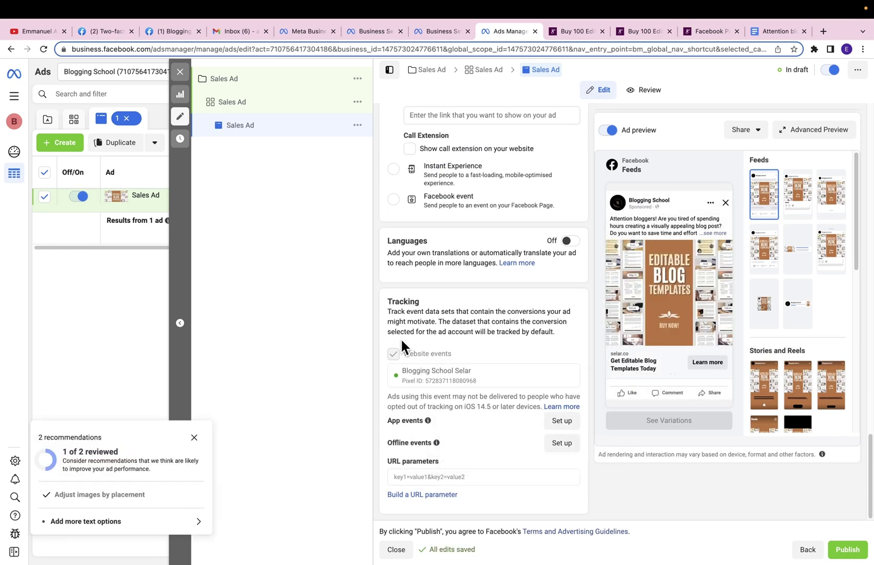
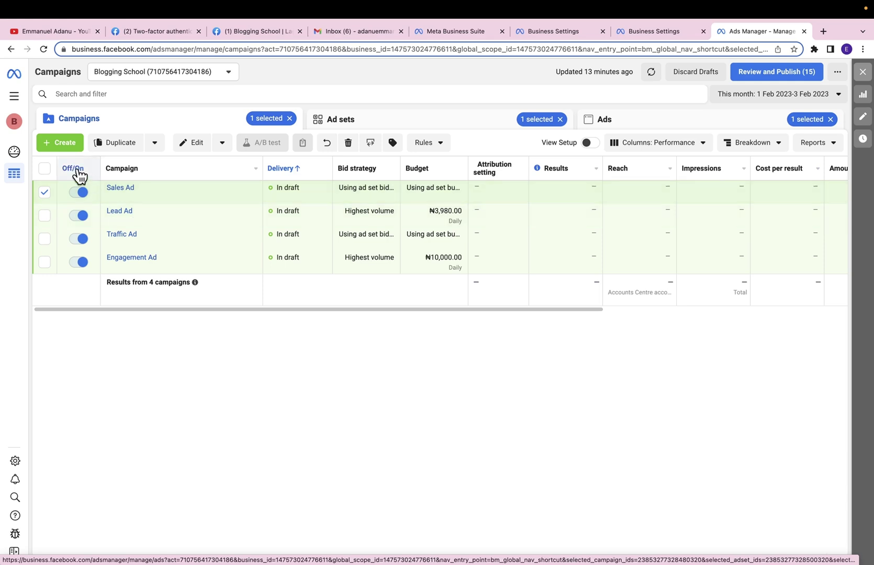
Step: Go from the campaigns list to Audiences and start a Custom Audience with Website as its source
click(16, 98)
drag(234, 149, 233, 313)
click(73, 317)
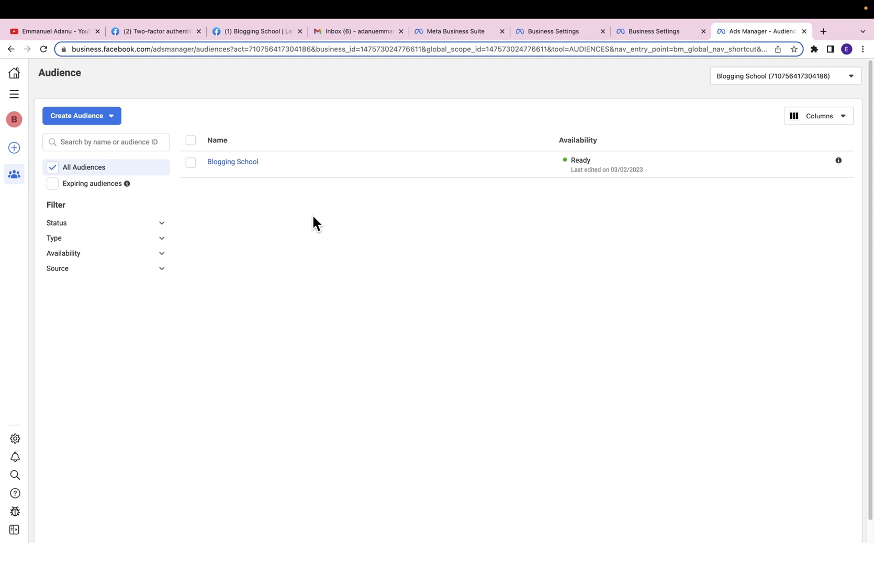
click(93, 118)
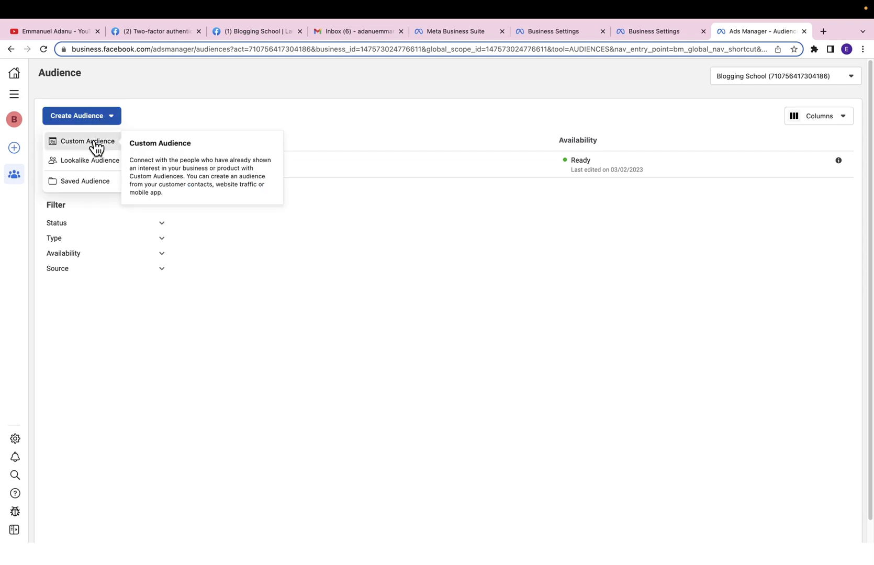
click(94, 141)
click(361, 207)
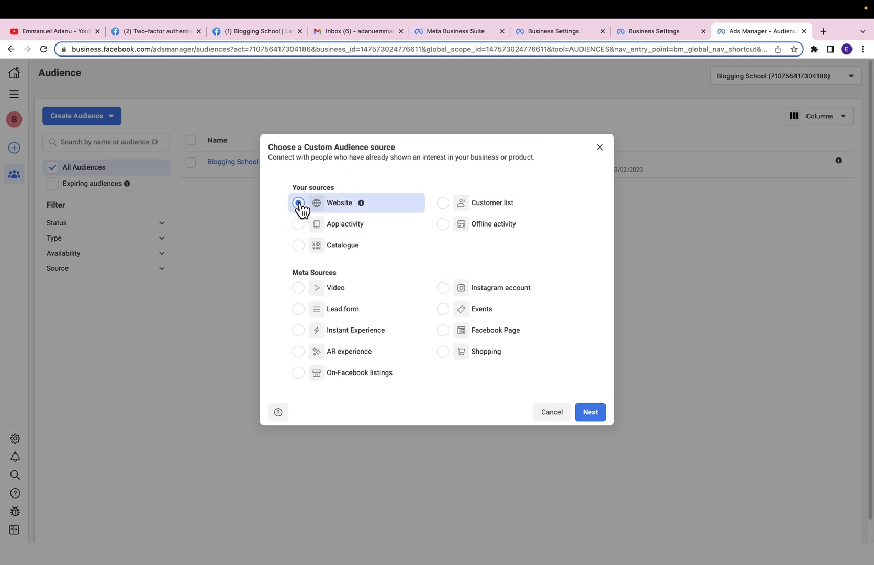
click(590, 414)
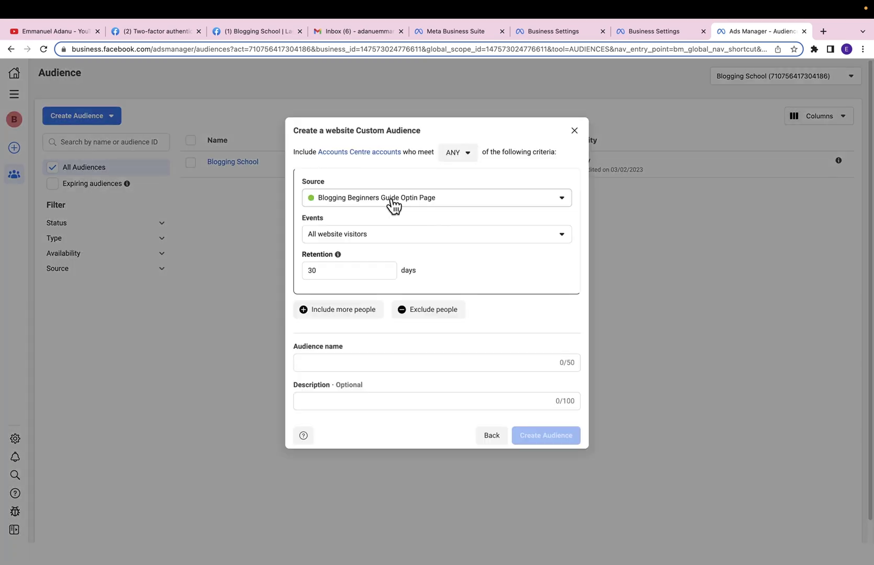
Step: Define the website Custom Audience with the Blogging School Selar source, the ViewContent event and 7 days' retention
click(393, 204)
click(396, 253)
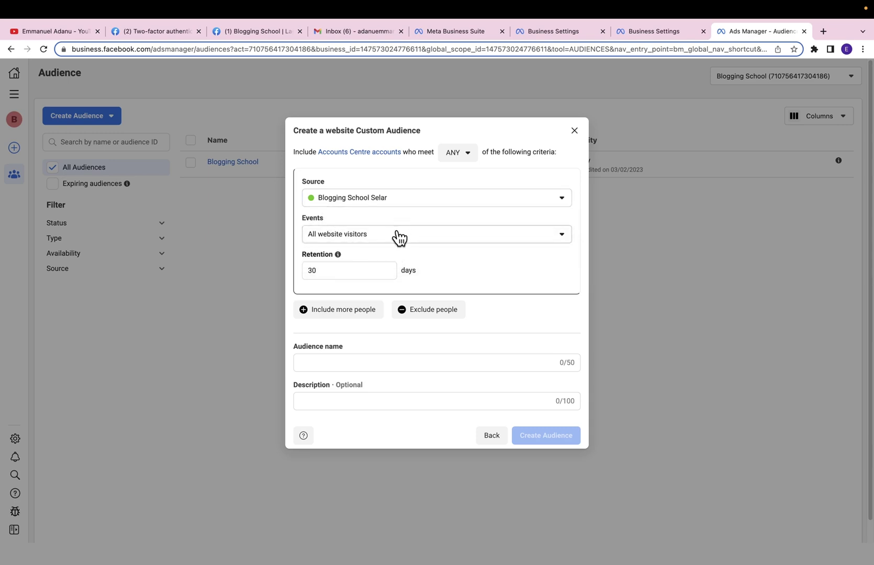
click(383, 235)
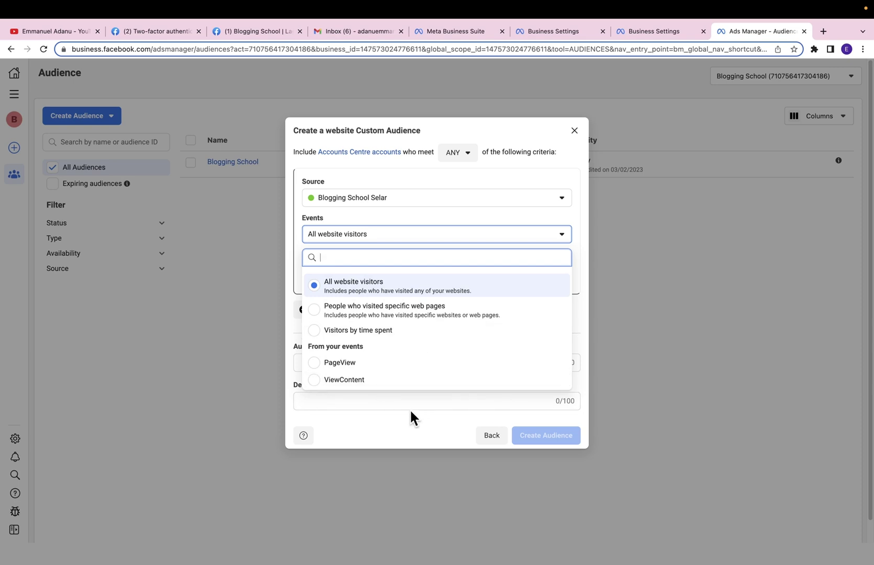
click(352, 381)
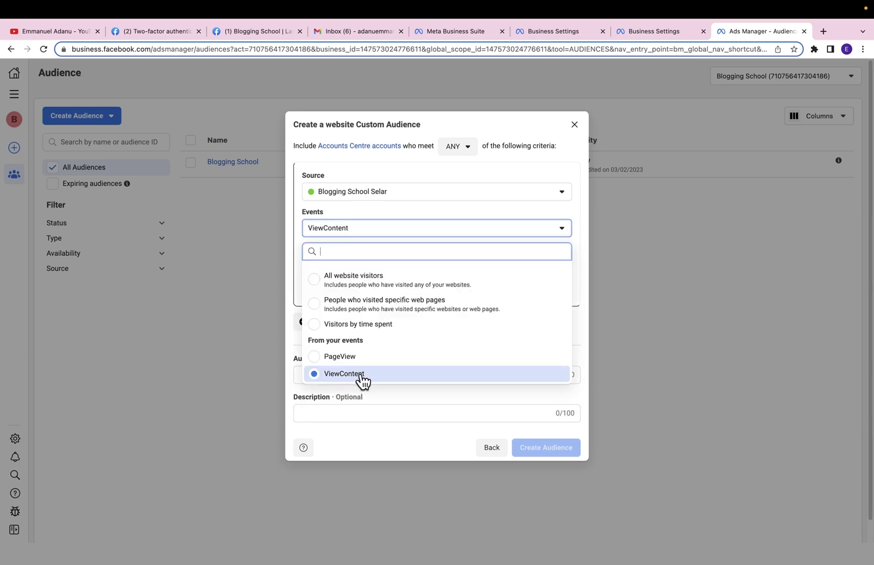
click(356, 377)
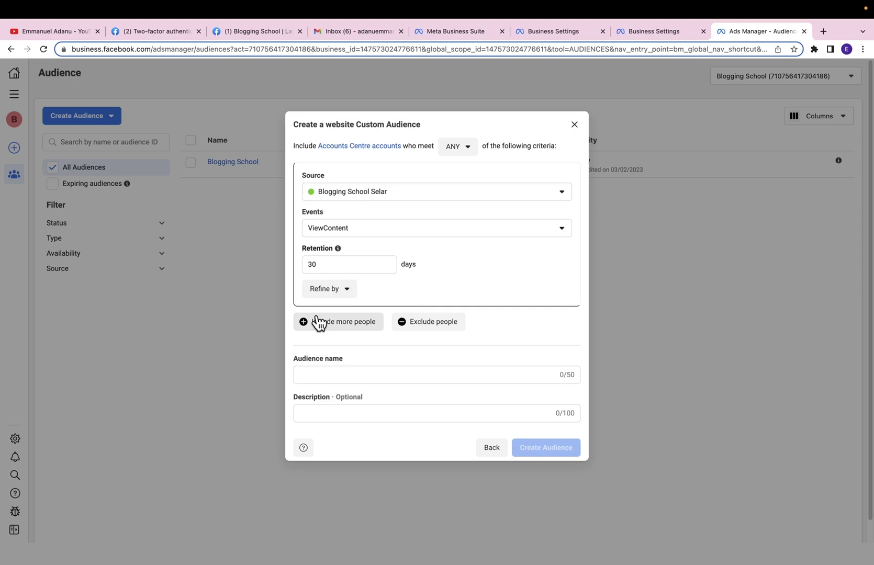
double_click(329, 266)
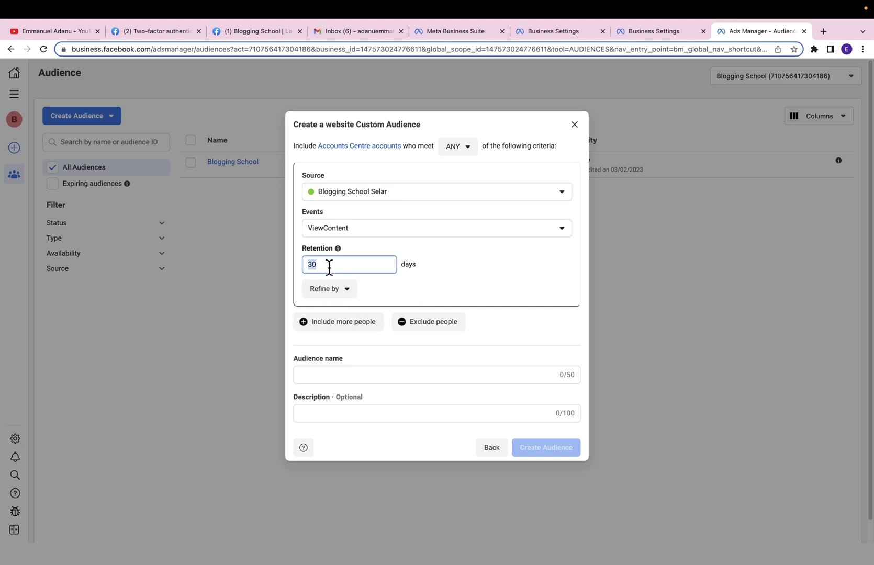
text(7)
click(469, 282)
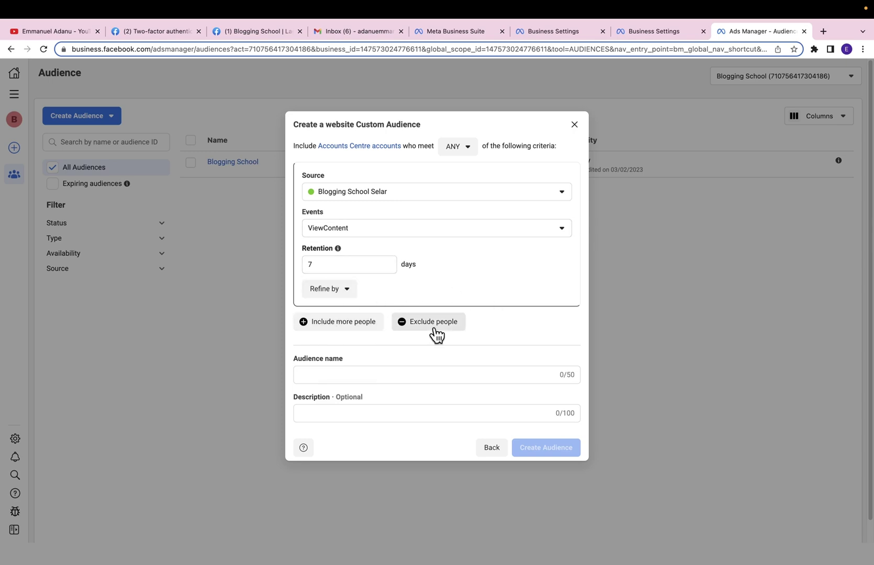
Step: Name the Custom Audience "Selar Abandoned Cart", create it and close its details
click(325, 376)
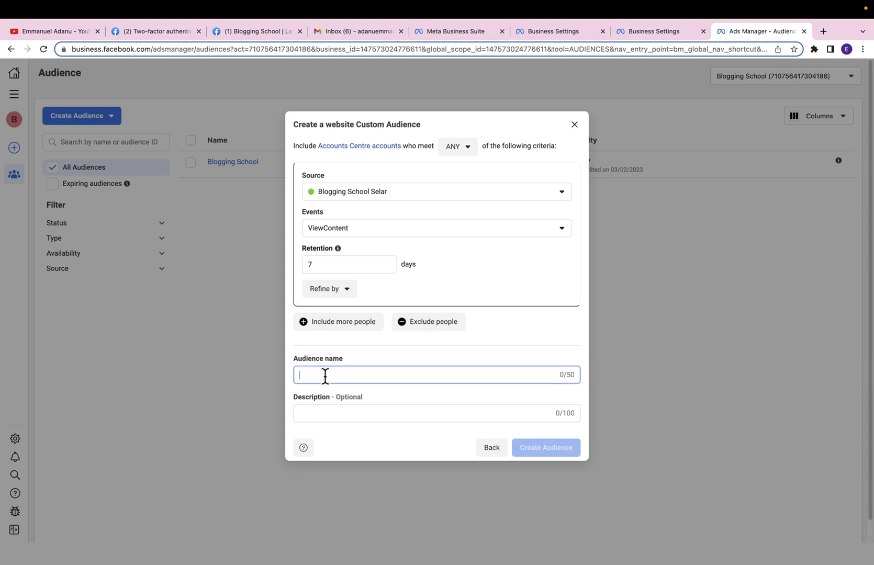
text(Sela)
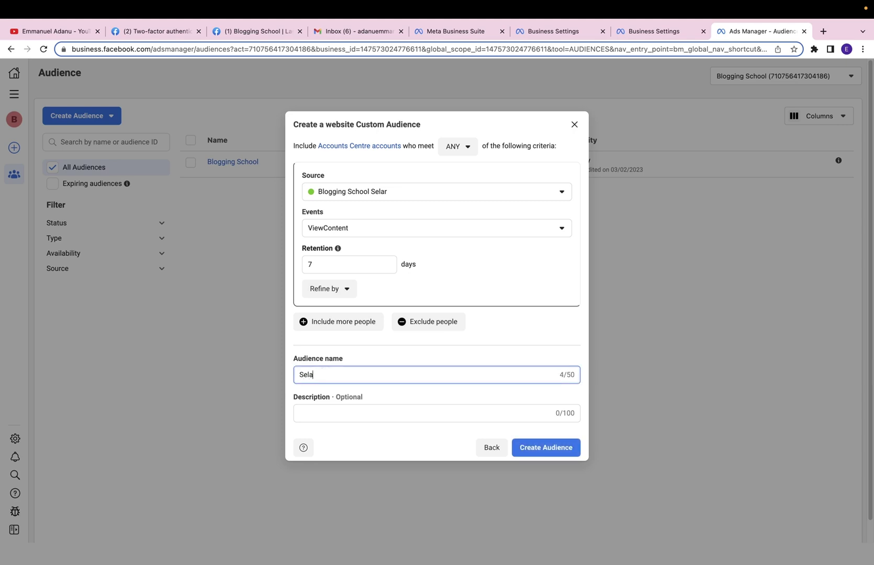
text(r Abandoned Cart)
click(387, 386)
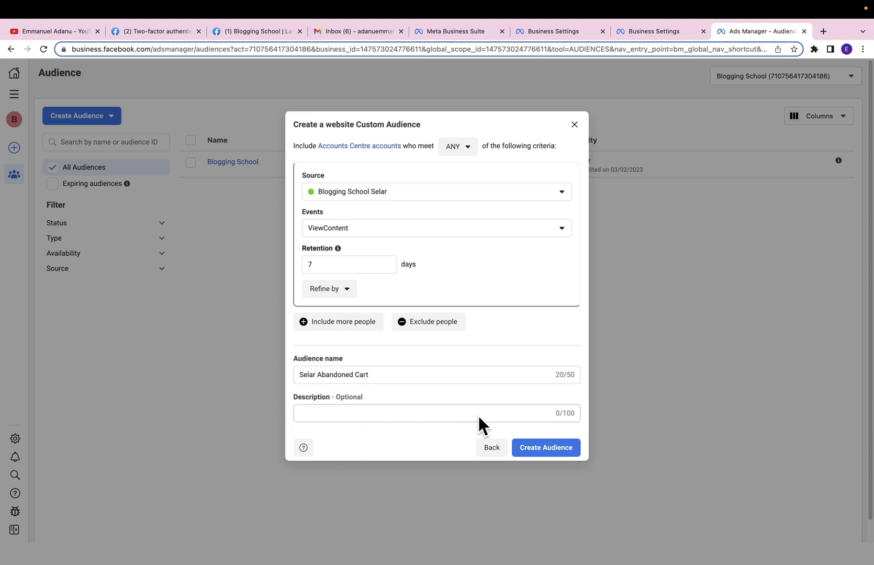
click(546, 448)
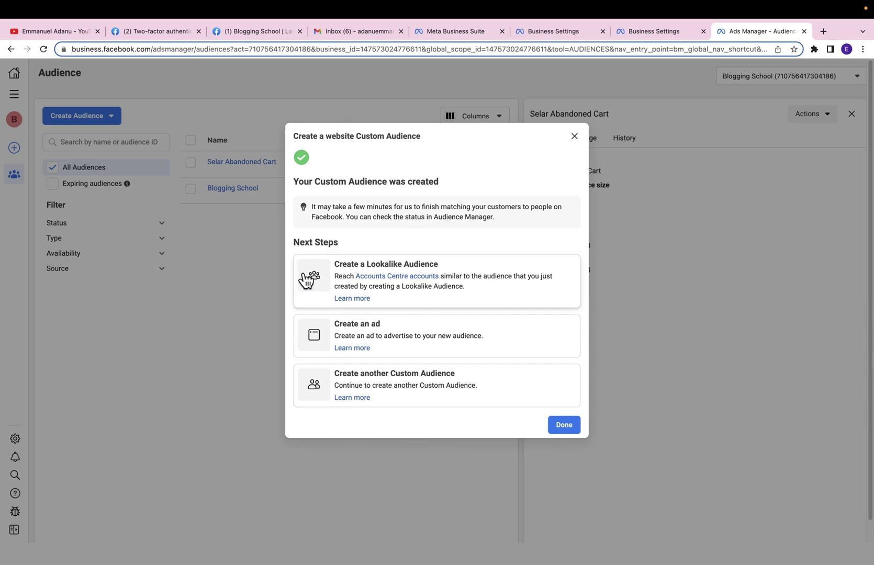
click(564, 425)
mouse_move(219, 170)
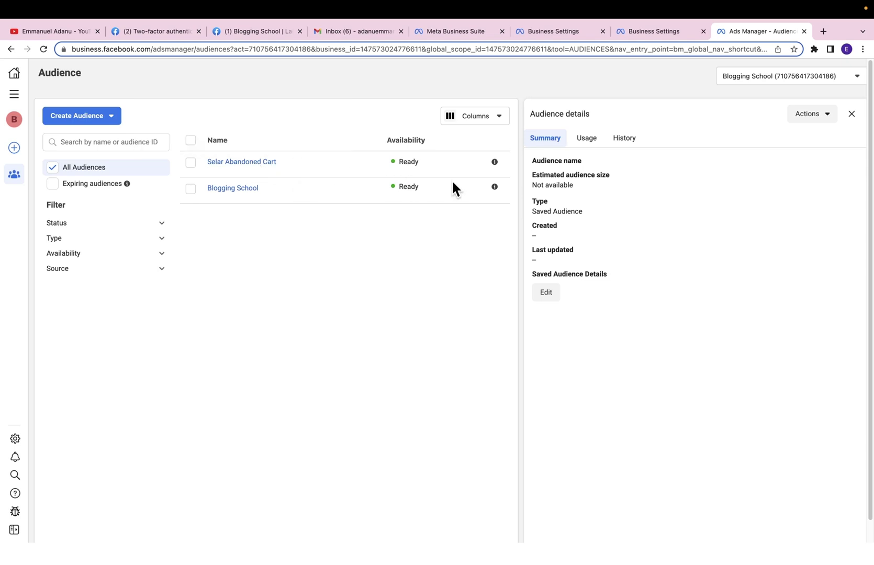
click(851, 113)
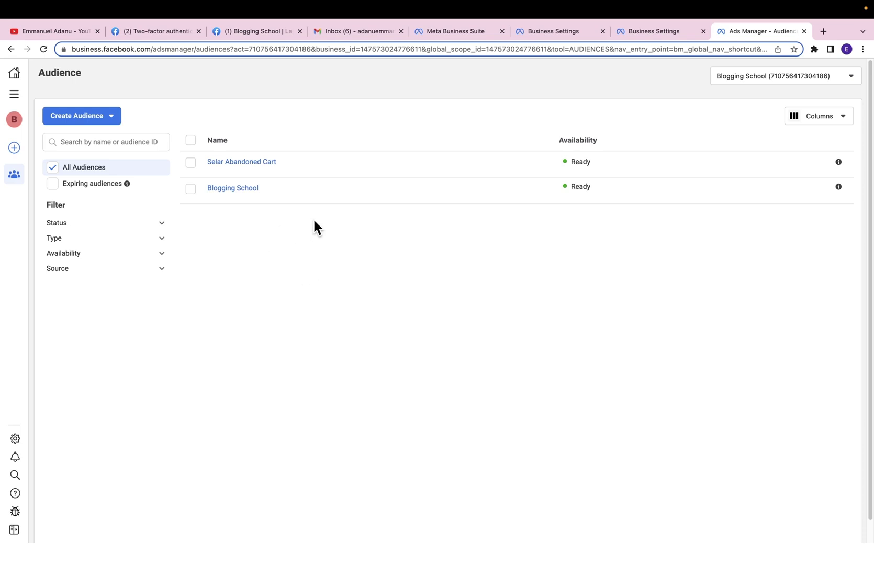
Step: Return to the campaigns list and start a new campaign with the Sales objective
click(14, 95)
click(130, 135)
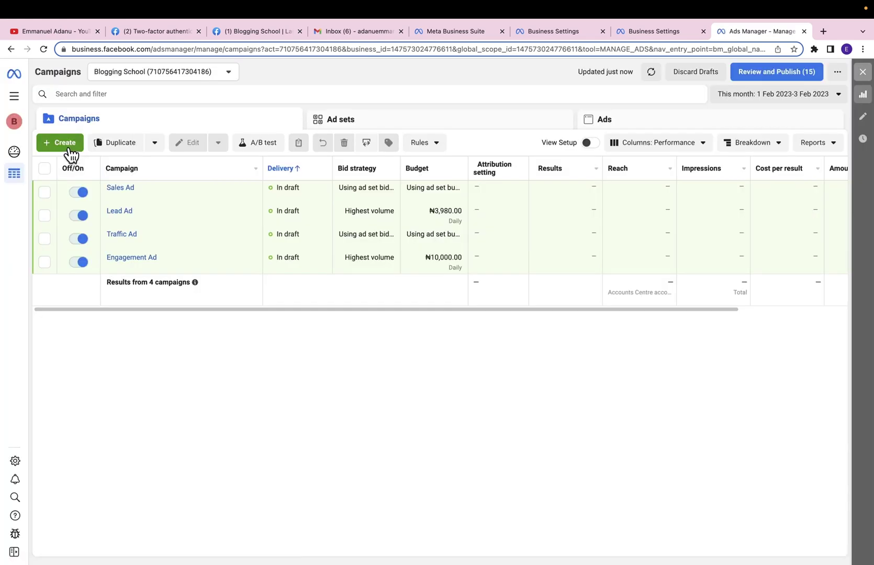
click(70, 147)
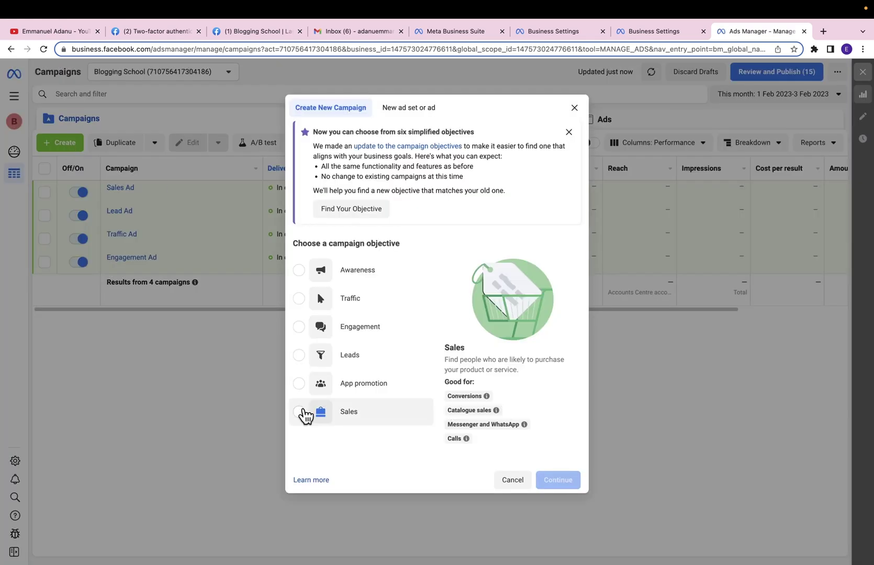
click(303, 413)
Step: Name the new campaign, ad set and ad "Retargeting" and create the campaign
click(400, 386)
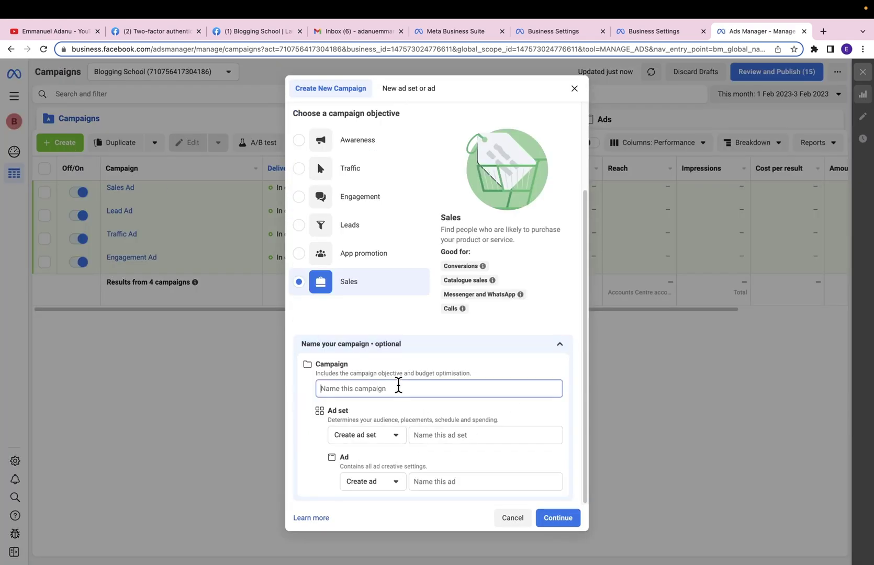
text(Retargeting)
double_click(404, 389)
key(ctrl+c)
click(439, 435)
key(ctrl+v)
click(453, 482)
key(ctrl+v)
click(558, 518)
Step: Turn on Advantage campaign budget for the Retargeting campaign and continue to its ad set
click(655, 476)
scroll(642, 413, down, 5)
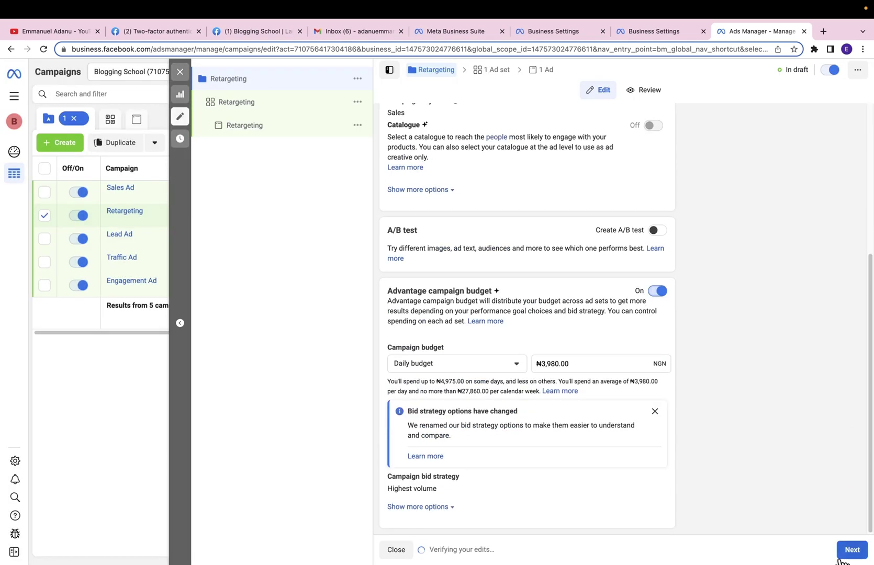
click(852, 550)
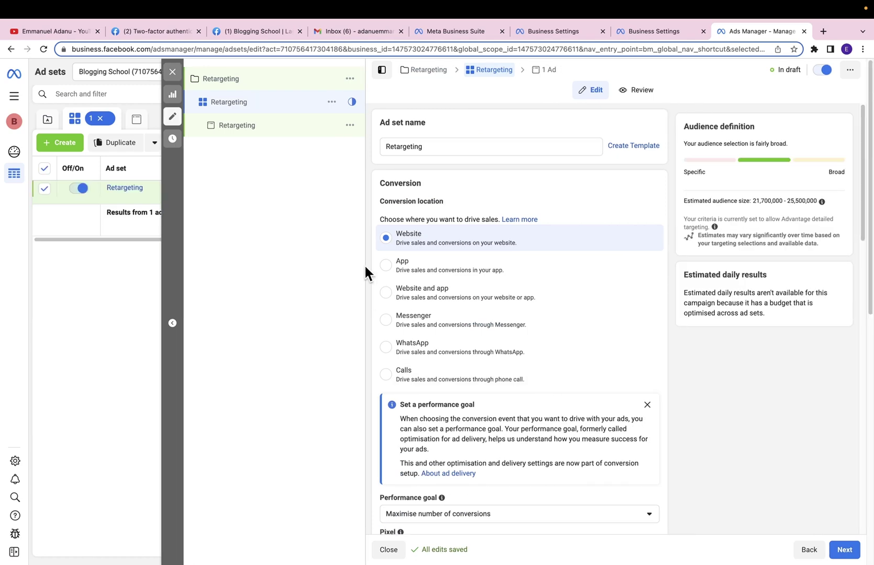
Step: Add the Selar Abandoned Cart Custom Audience to the Retargeting ad set's audience
scroll(447, 311, down, 1)
scroll(446, 311, down, 5)
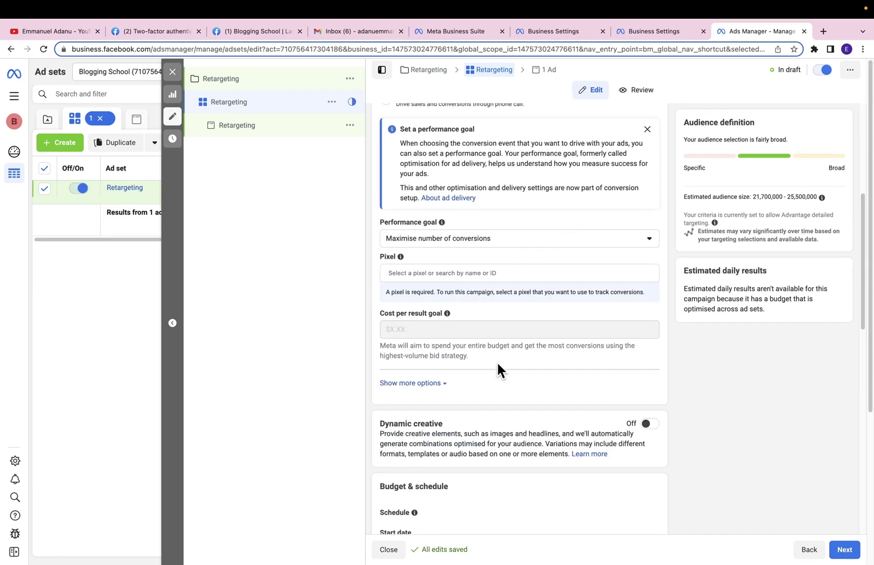
click(429, 273)
scroll(419, 314, down, 8)
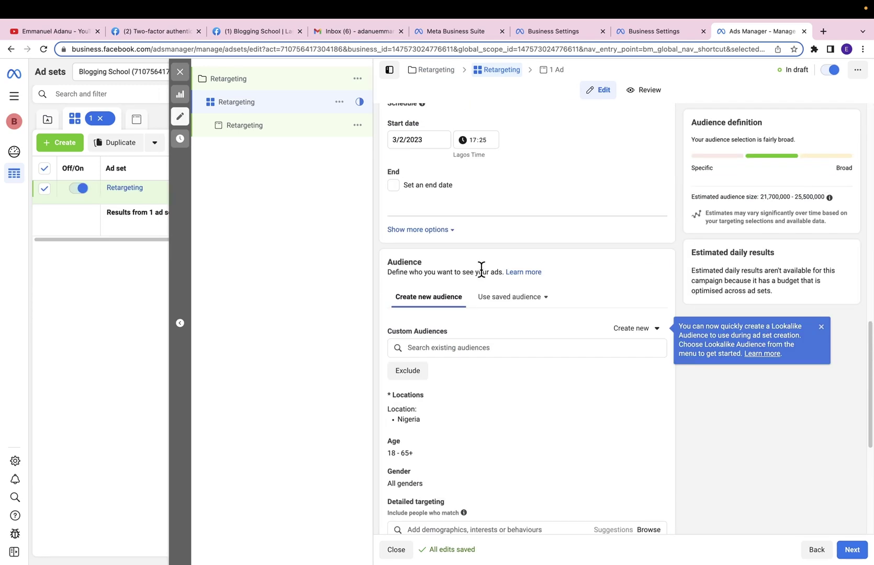
mouse_move(452, 333)
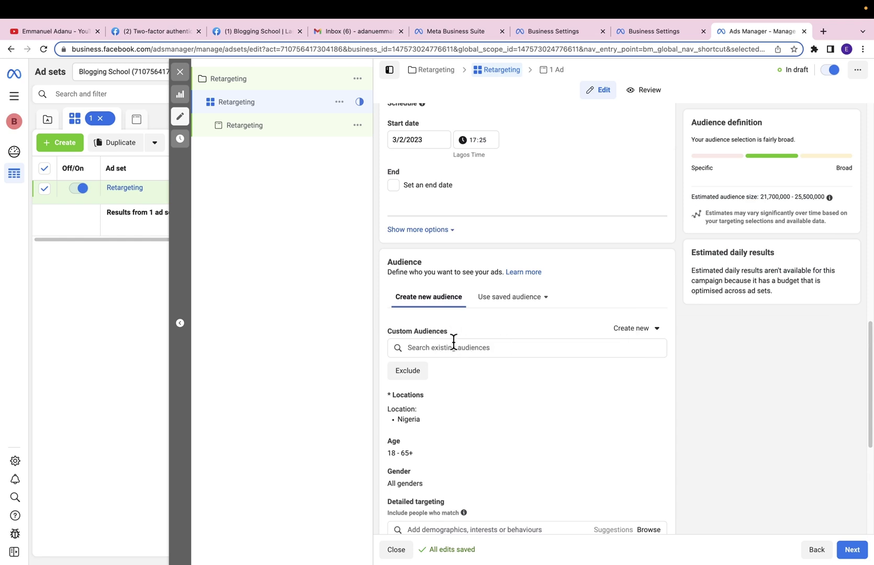
click(456, 348)
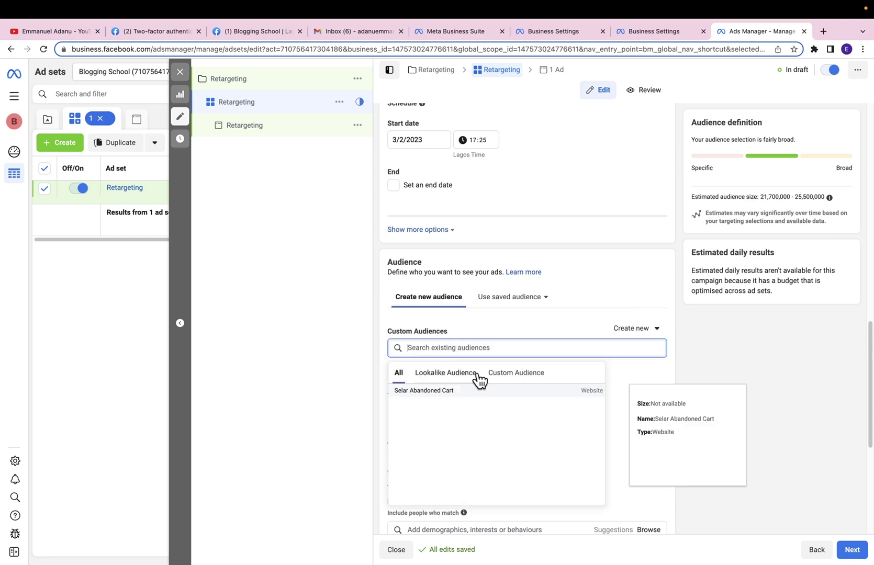
click(442, 391)
click(485, 337)
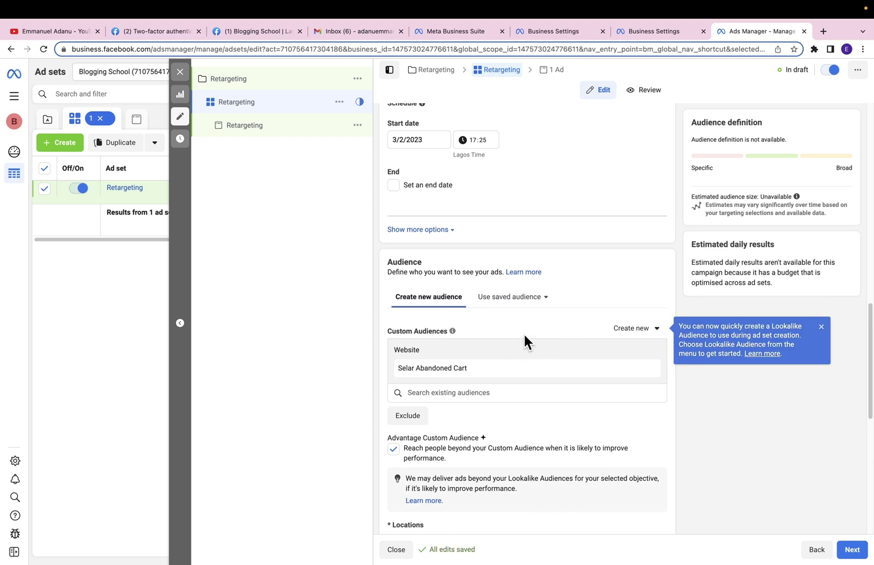
Step: Close the Retargeting ad set without publishing its draft items and go to the Audiences page
scroll(510, 314, down, 3)
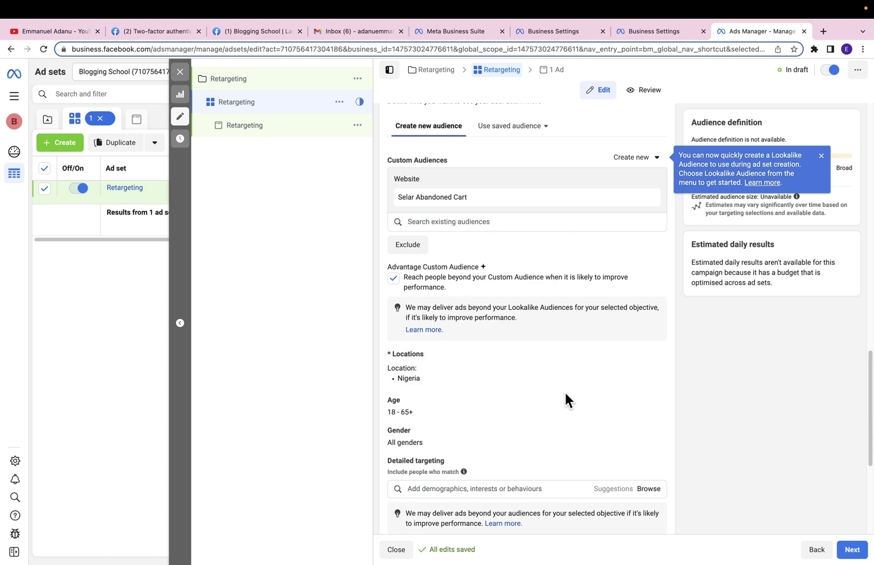
scroll(536, 445, down, 1)
scroll(537, 445, up, 3)
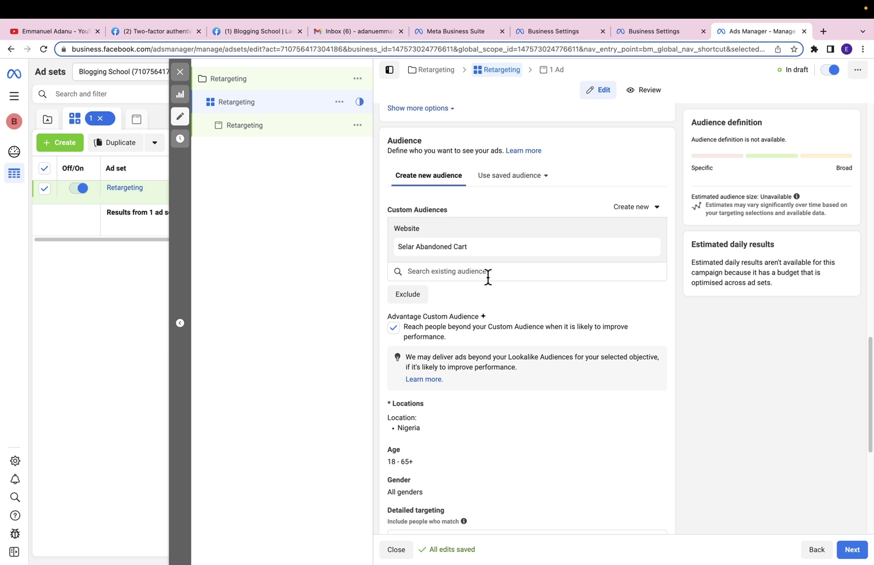
click(180, 71)
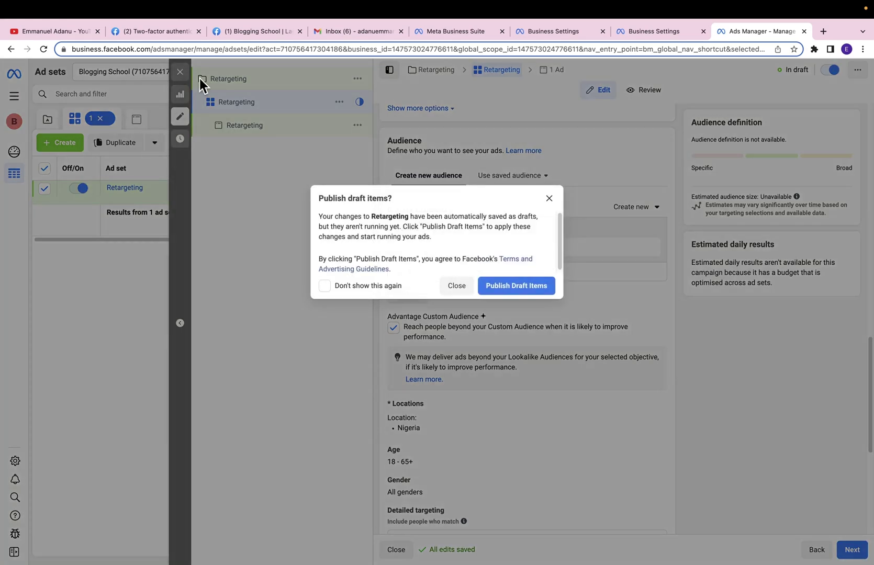
click(454, 286)
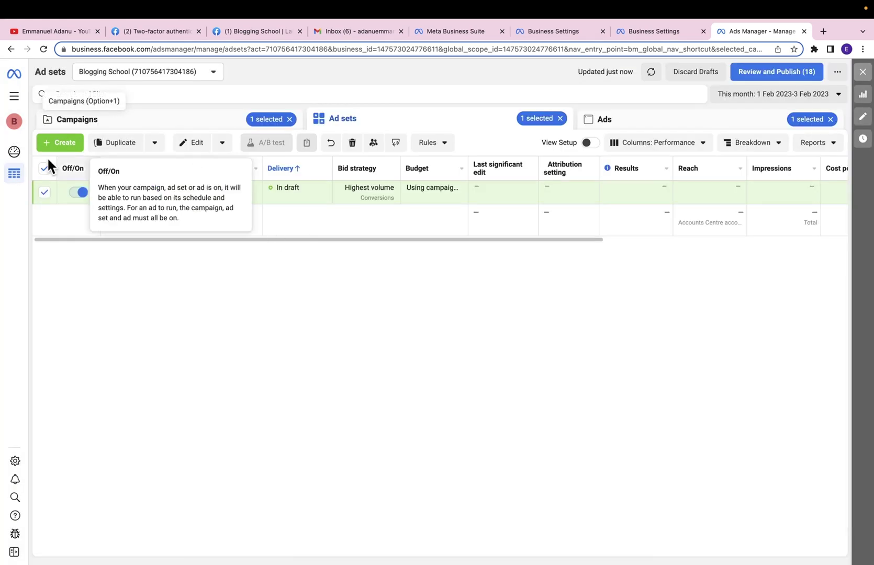
click(12, 100)
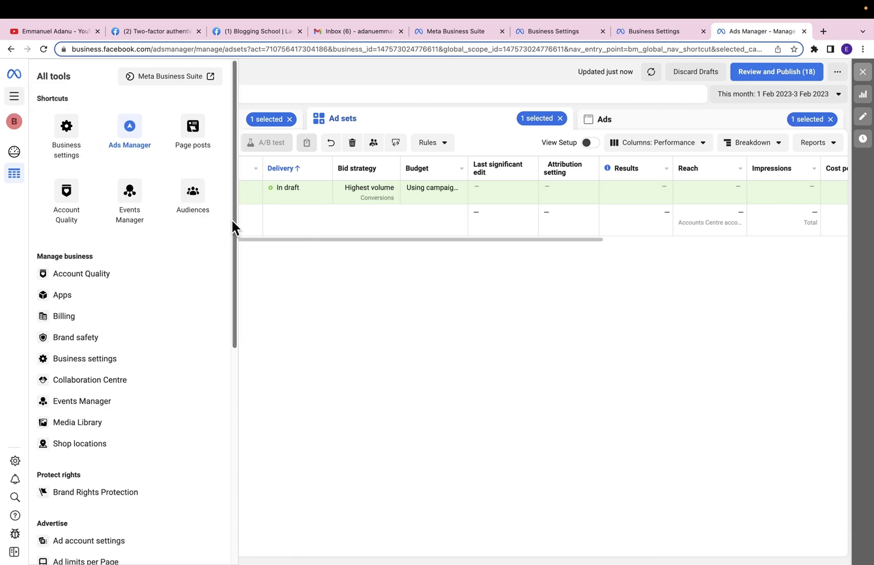
click(195, 204)
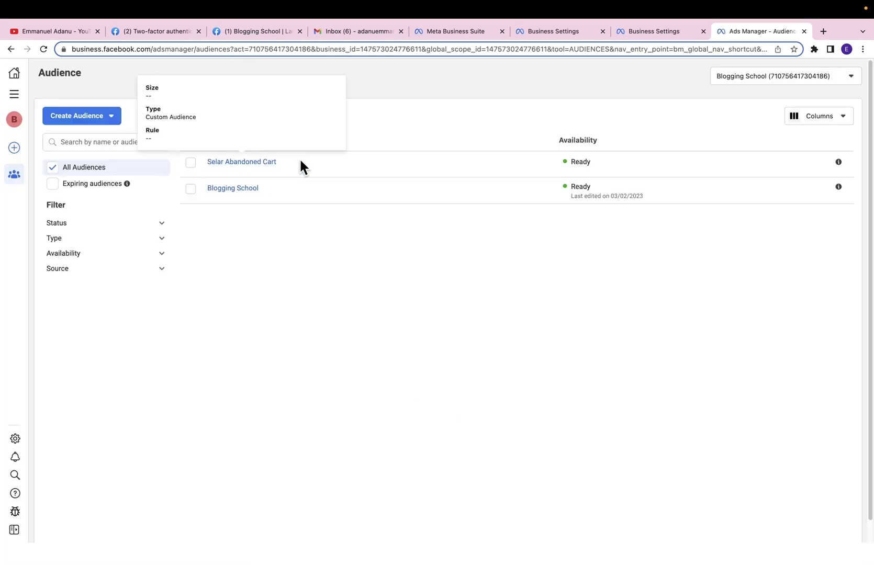
Step: Start a Lookalike Audience from the Selar Abandoned Cart entry, with Blogging School Selar as source and Purchase as the value event
click(190, 163)
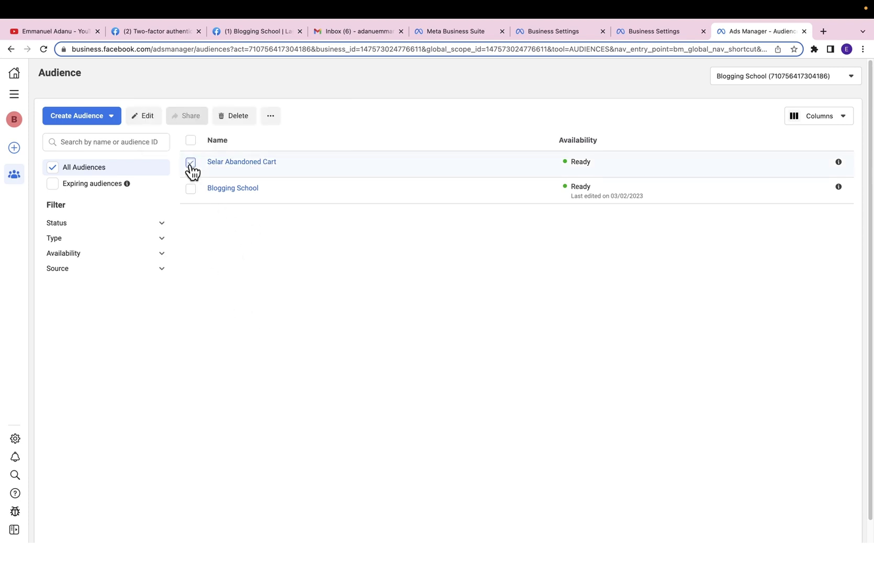
click(272, 117)
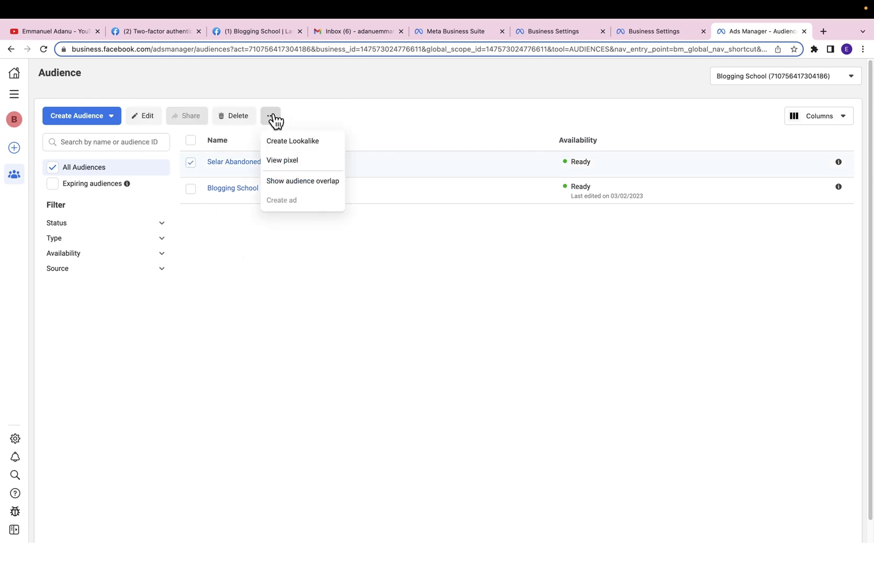
click(315, 150)
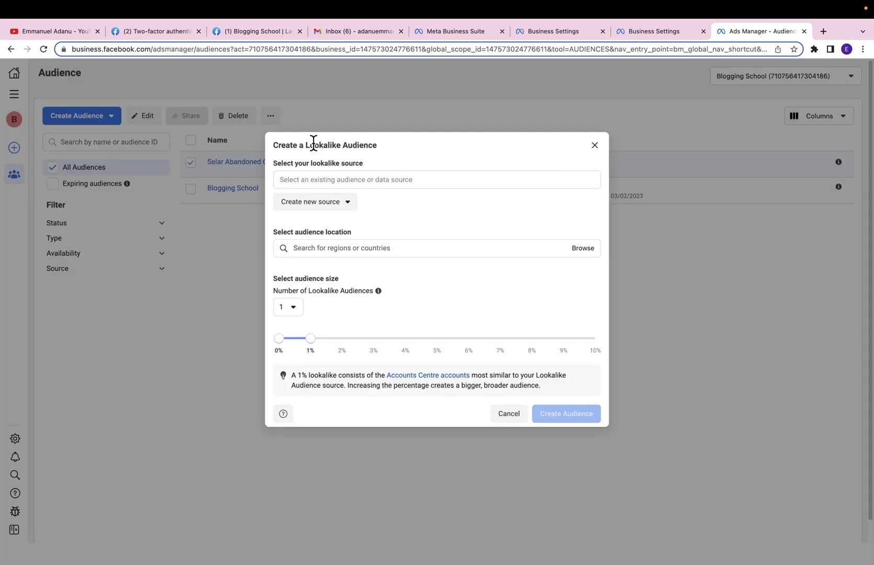
click(332, 180)
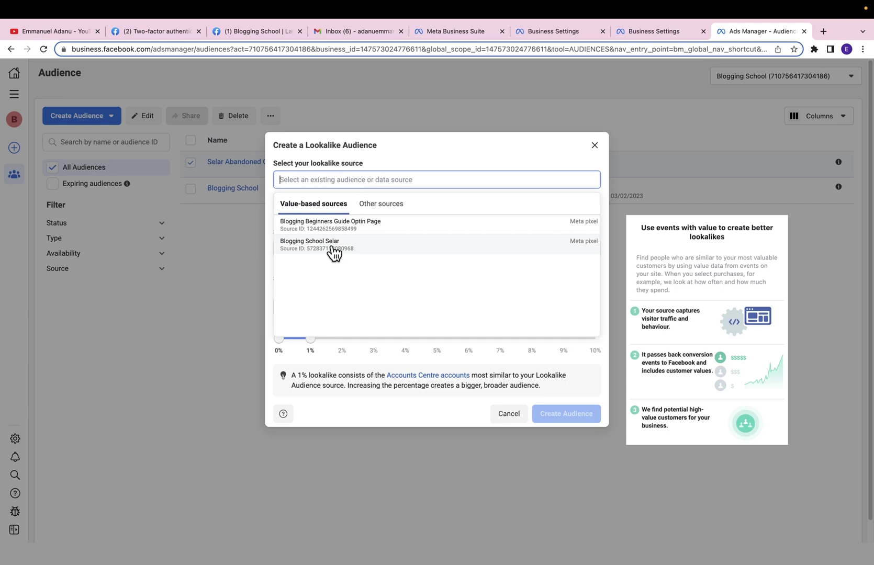
click(329, 252)
click(284, 225)
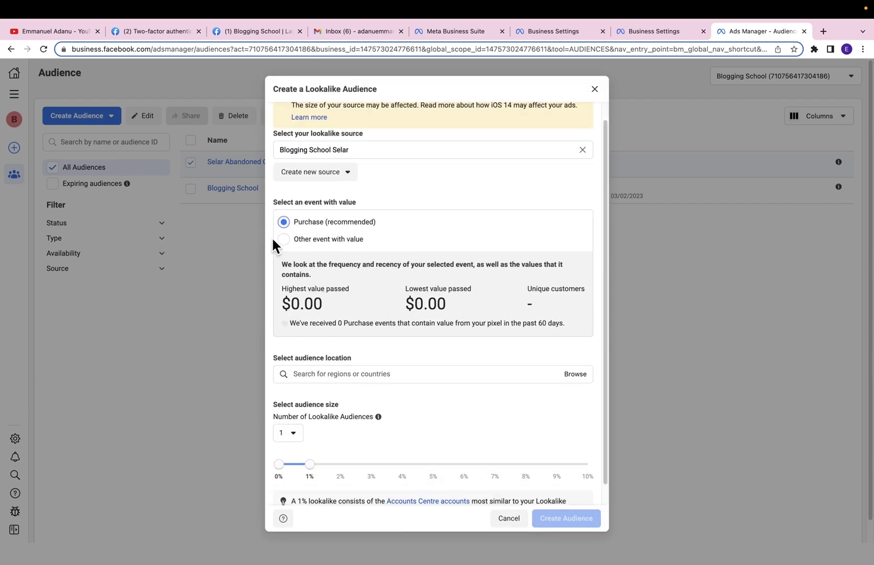
Step: Set the Lookalike Audience's location to Nigeria
drag(604, 254, 605, 297)
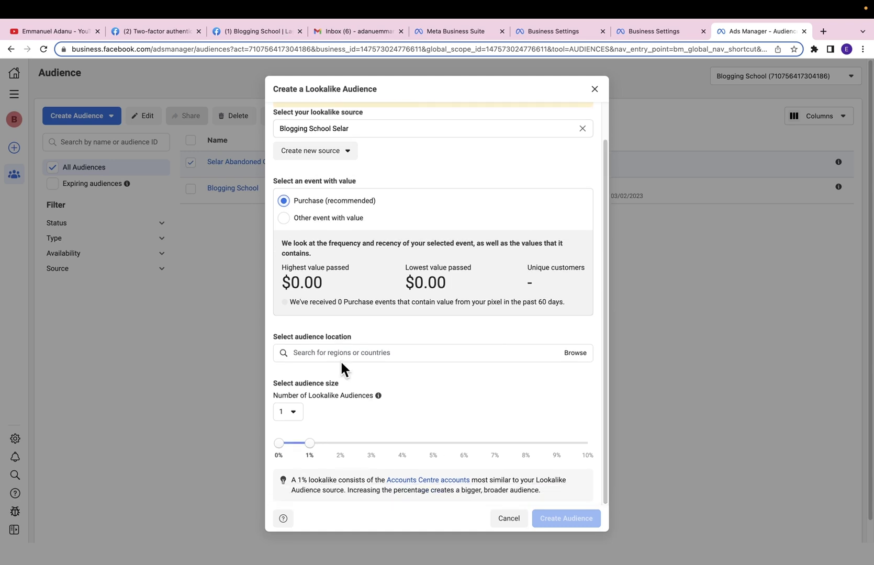
click(325, 353)
text(nigeria)
key(Return)
Step: Try a 2% audience size, set it back to 1%, try to create the Lookalike Audience and dismiss the dialog
drag(605, 360, 603, 403)
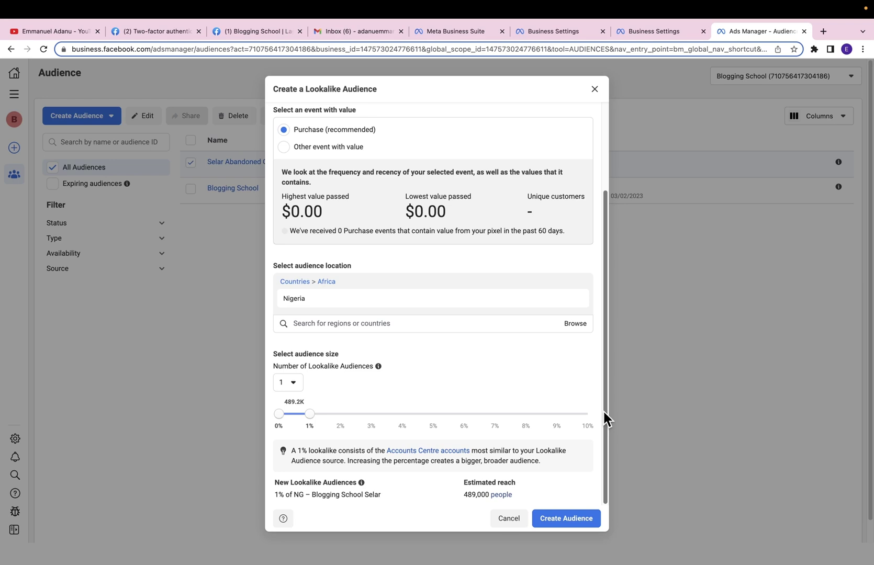
drag(313, 419, 335, 417)
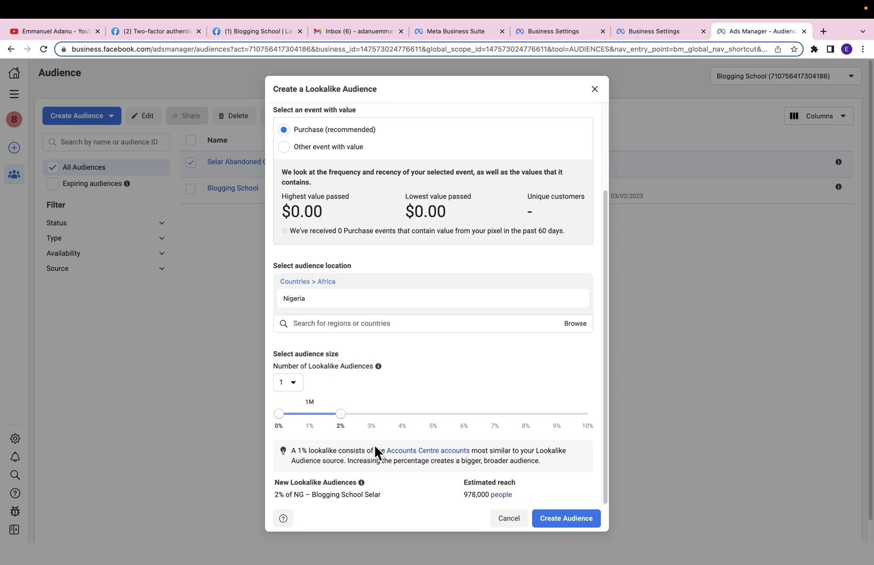
drag(343, 419, 331, 419)
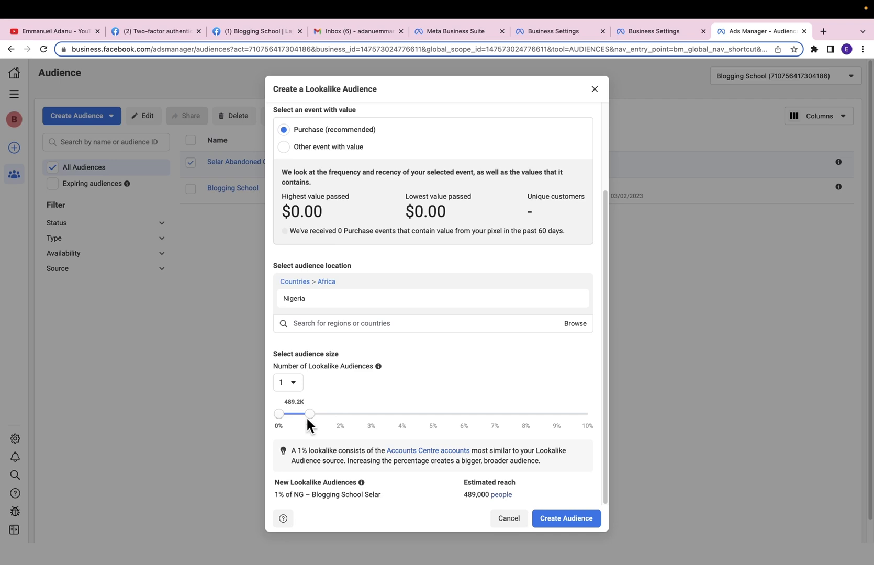
click(571, 529)
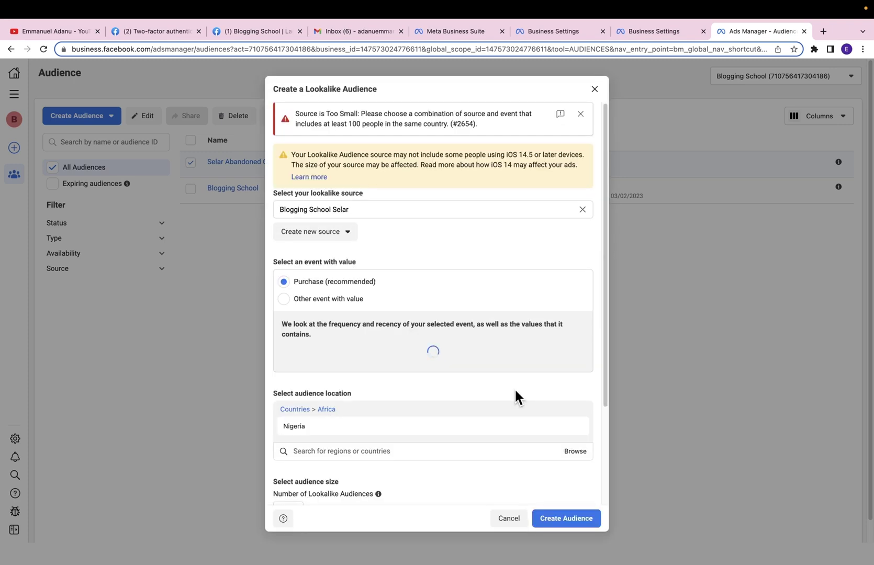
click(264, 275)
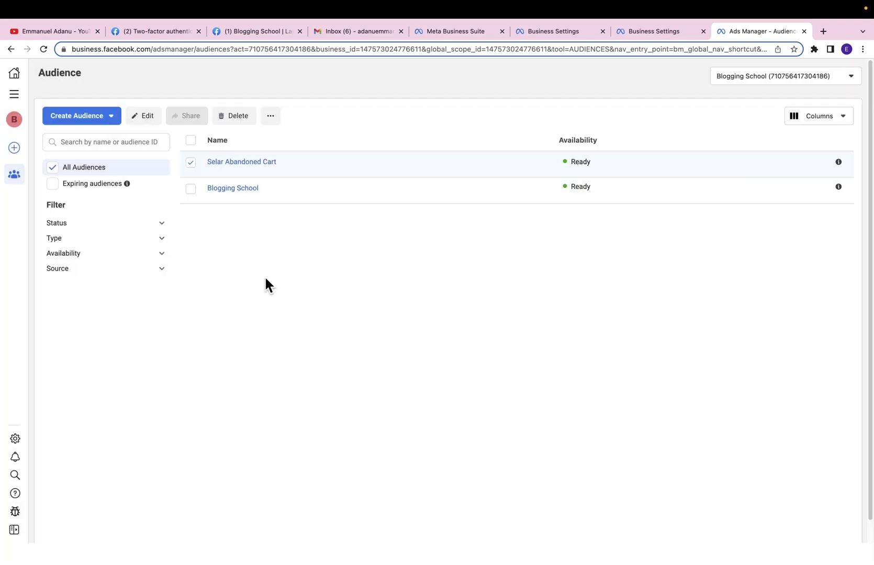